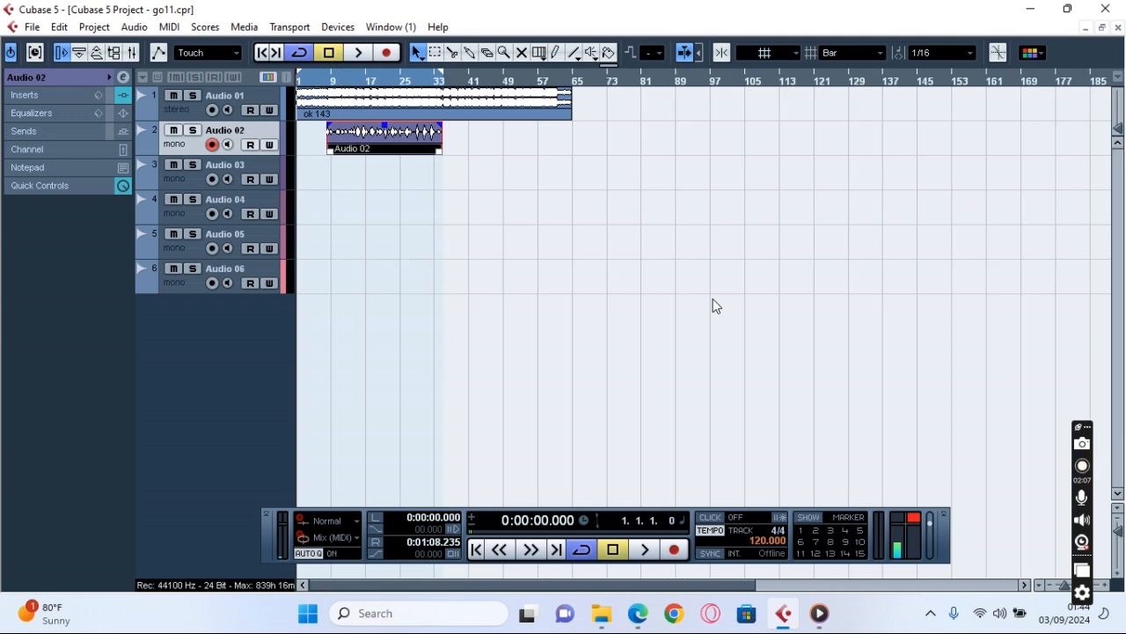
Zoom in on the Audio 02 clip and magnify its waveform vertically to examine the quiet noise between the vocal phrases.
key(h)
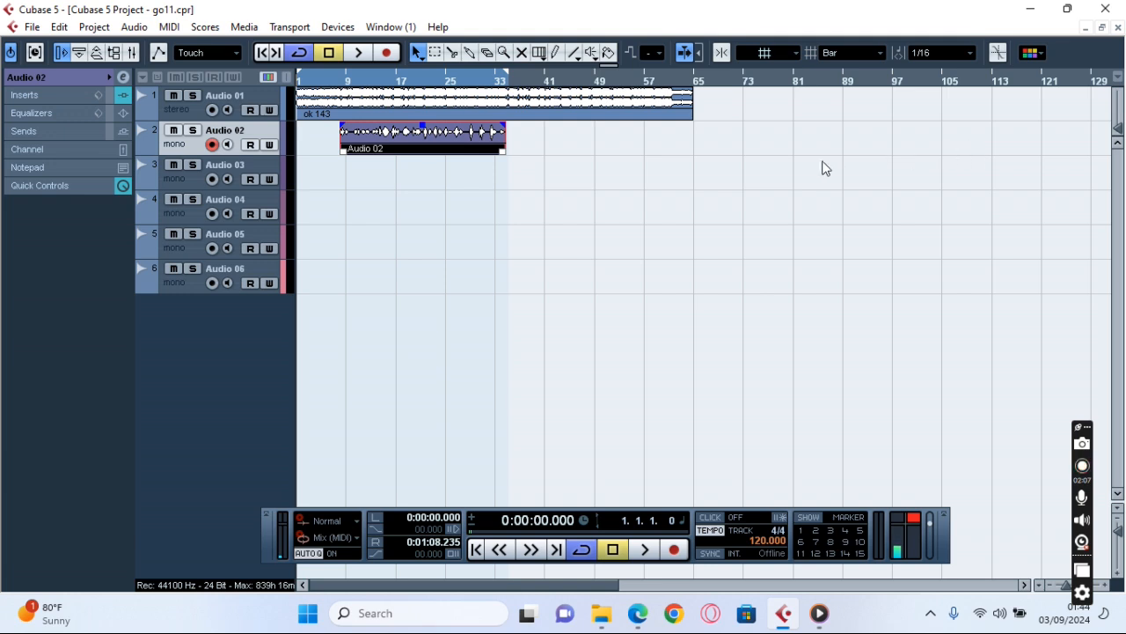
key(h)
key(h)
key(h)
key(g)
key(g)
key(g)
drag(1117, 124, 1119, 107)
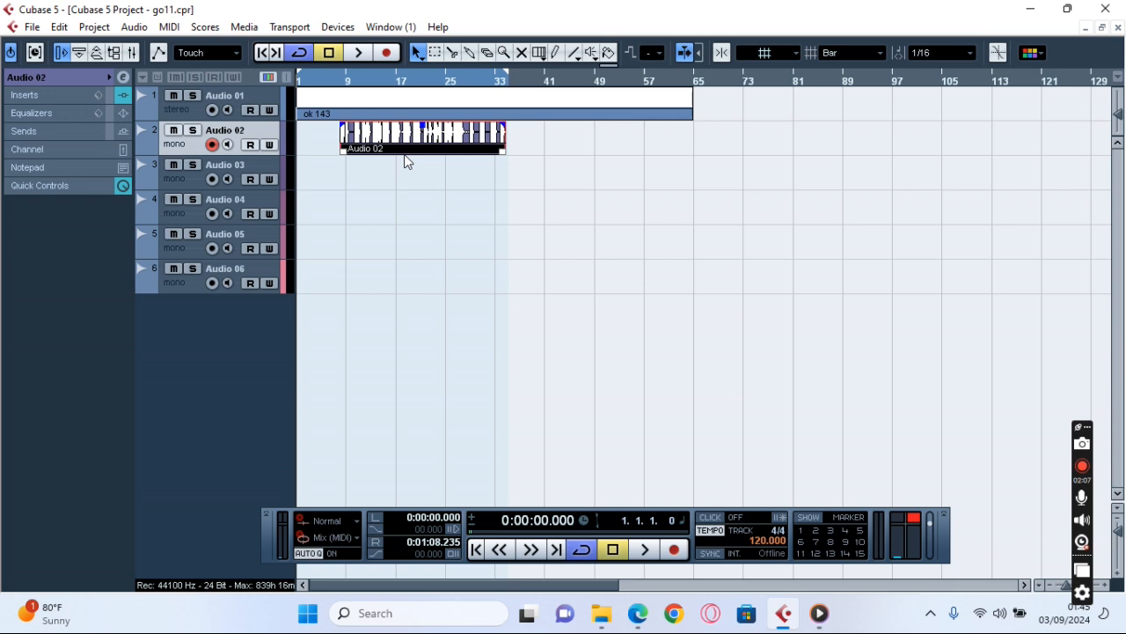
key(h)
key(h)
key(h)
key(h)
key(h)
key(h)
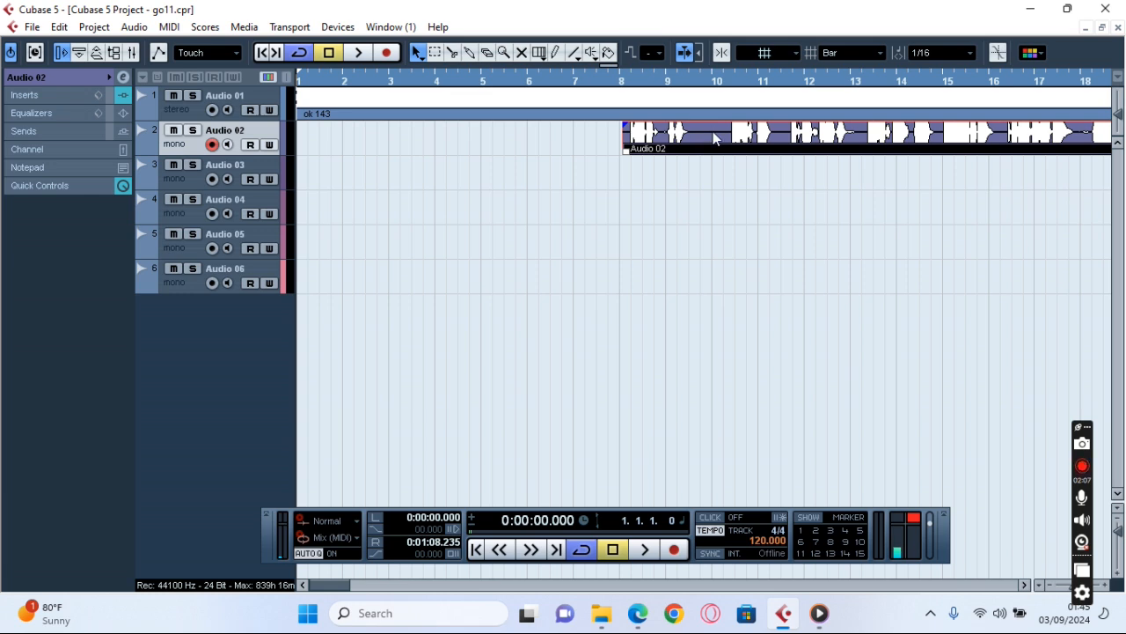
drag(1121, 113, 1121, 91)
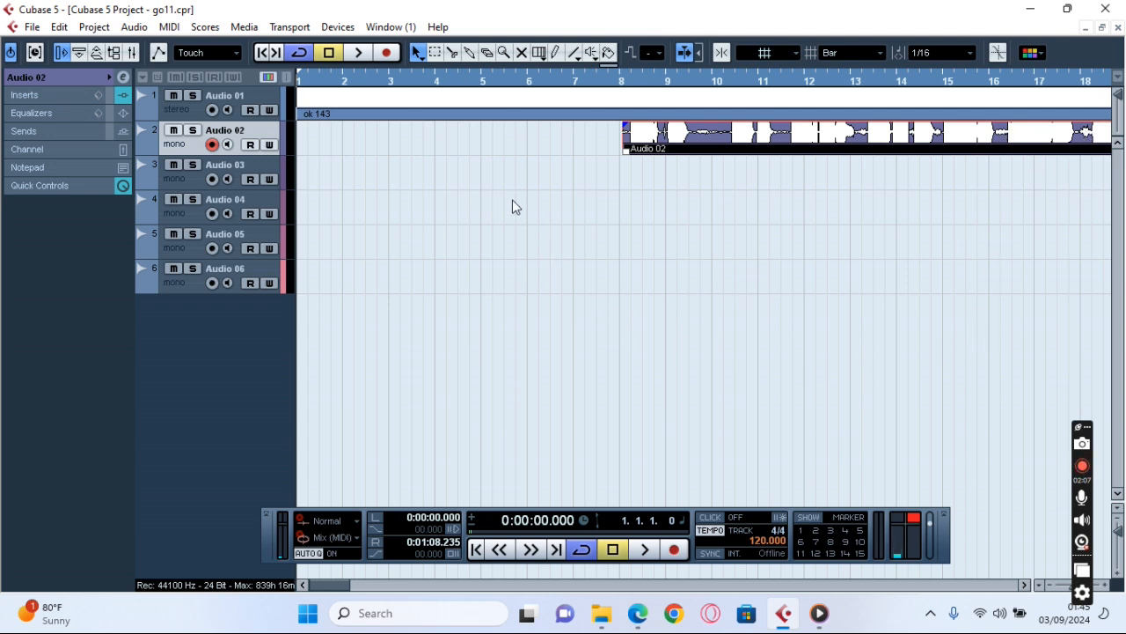
With the Range Selection tool, select the noisy gap from about bar 9.5 to 10.4 on Audio 02 and apply the Silence process.
click(436, 55)
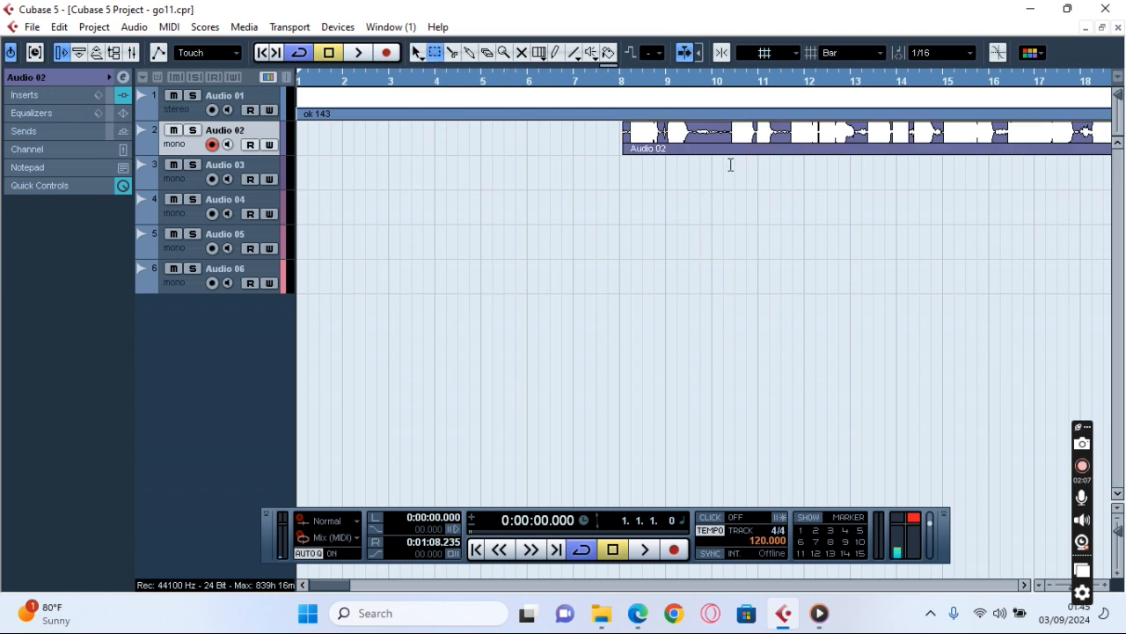
drag(731, 134, 691, 134)
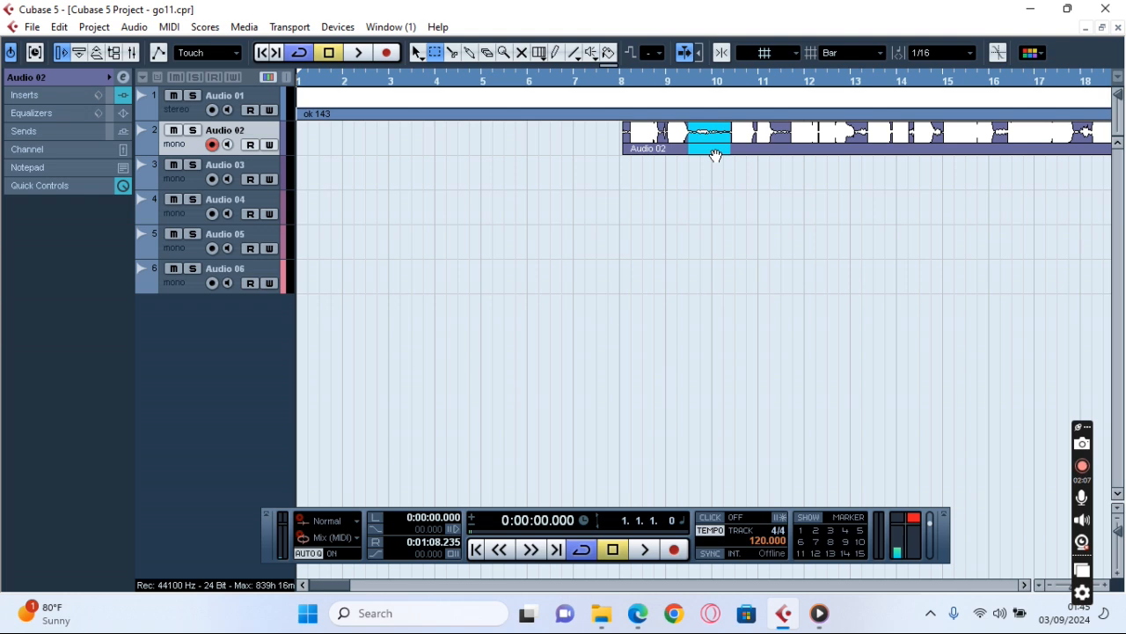
click(133, 27)
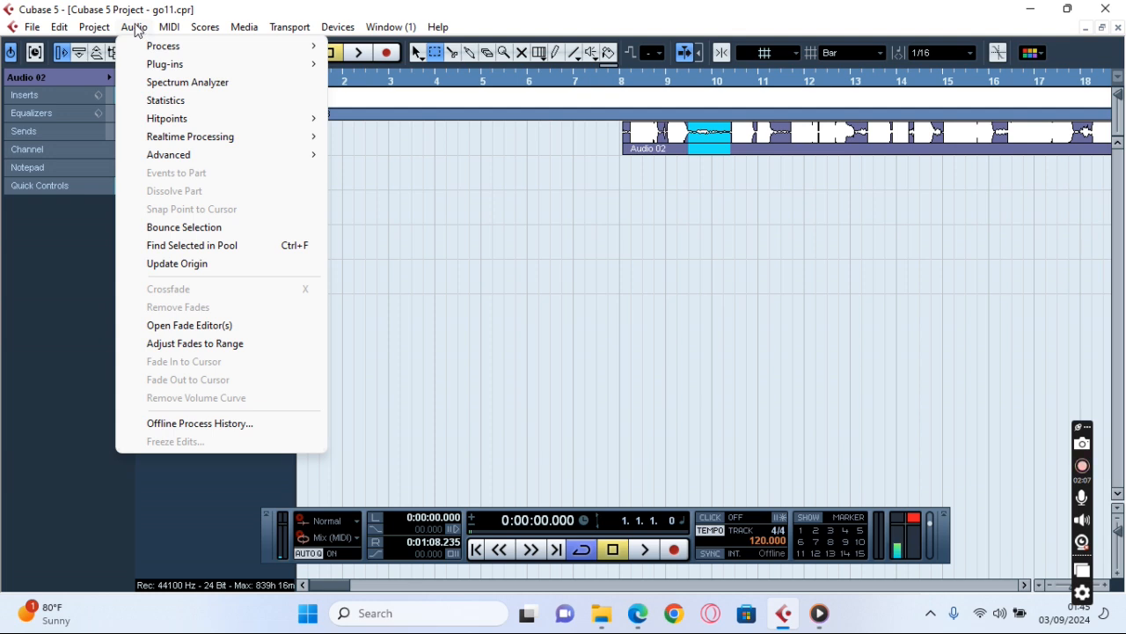
mouse_move(138, 47)
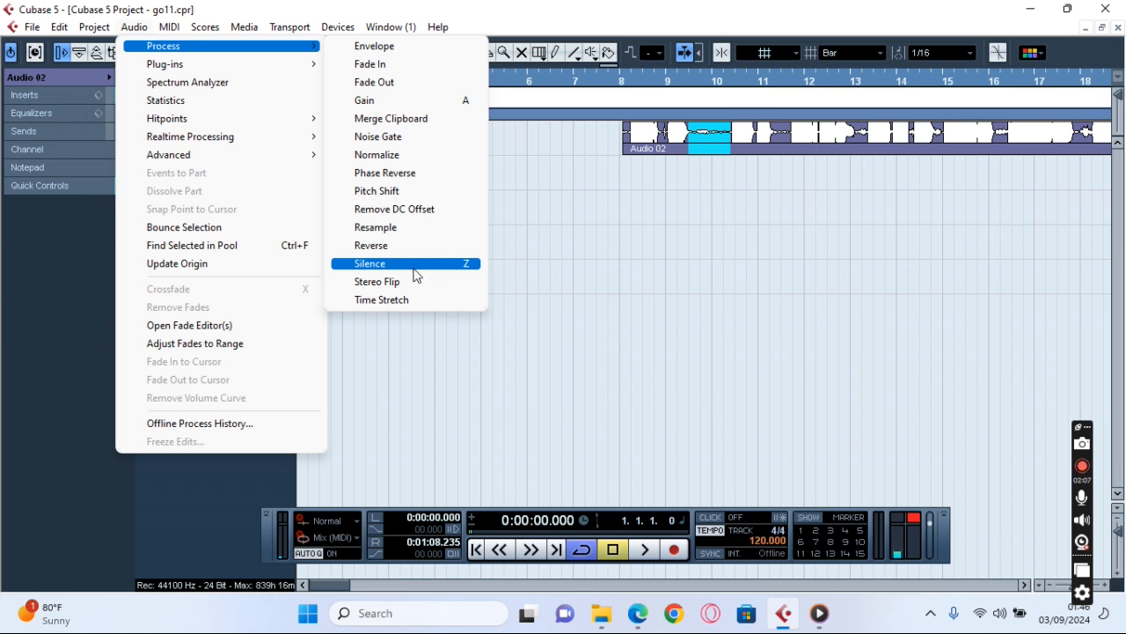
click(369, 268)
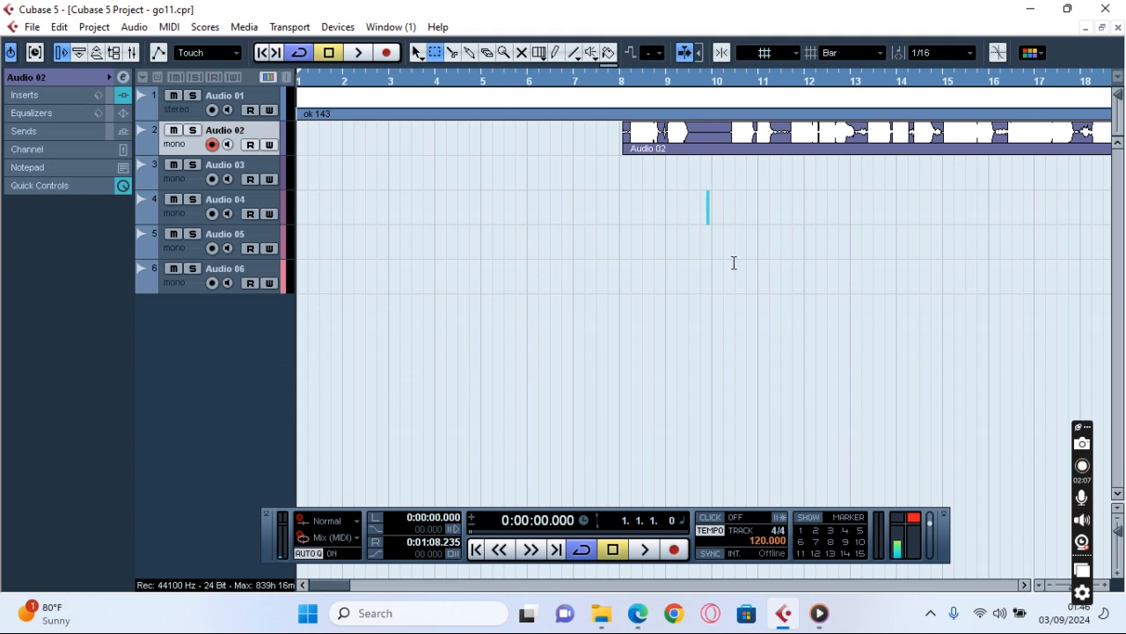
Select the low-level noise in the second half of bar 11 on Audio 02 and replace it with silence.
key(h)
key(h)
key(h)
key(h)
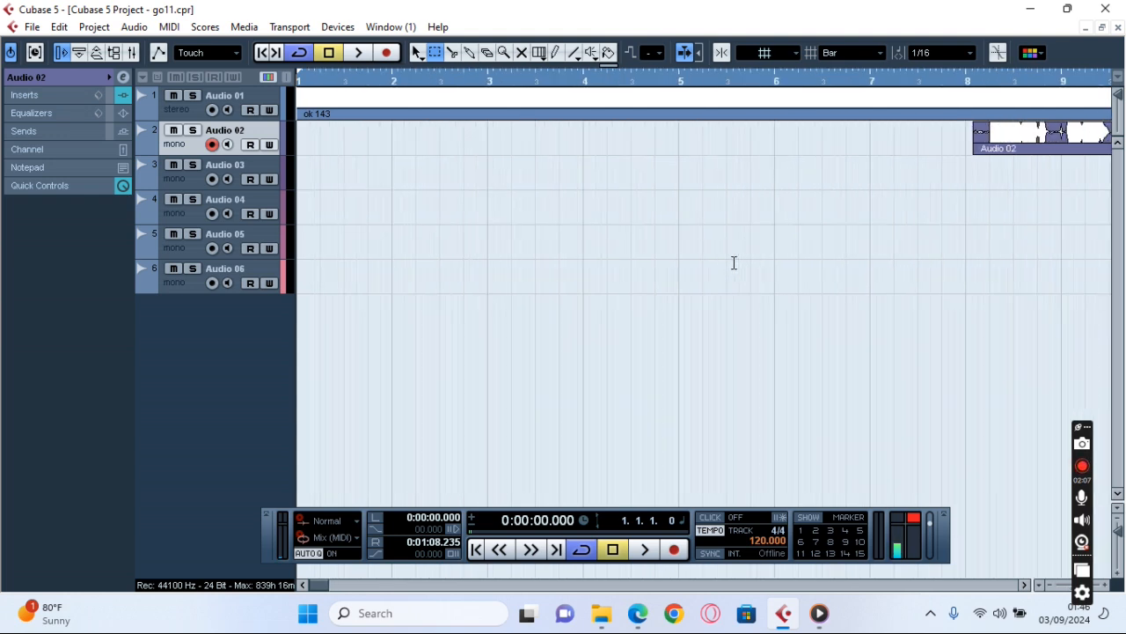
click(1025, 584)
click(1026, 584)
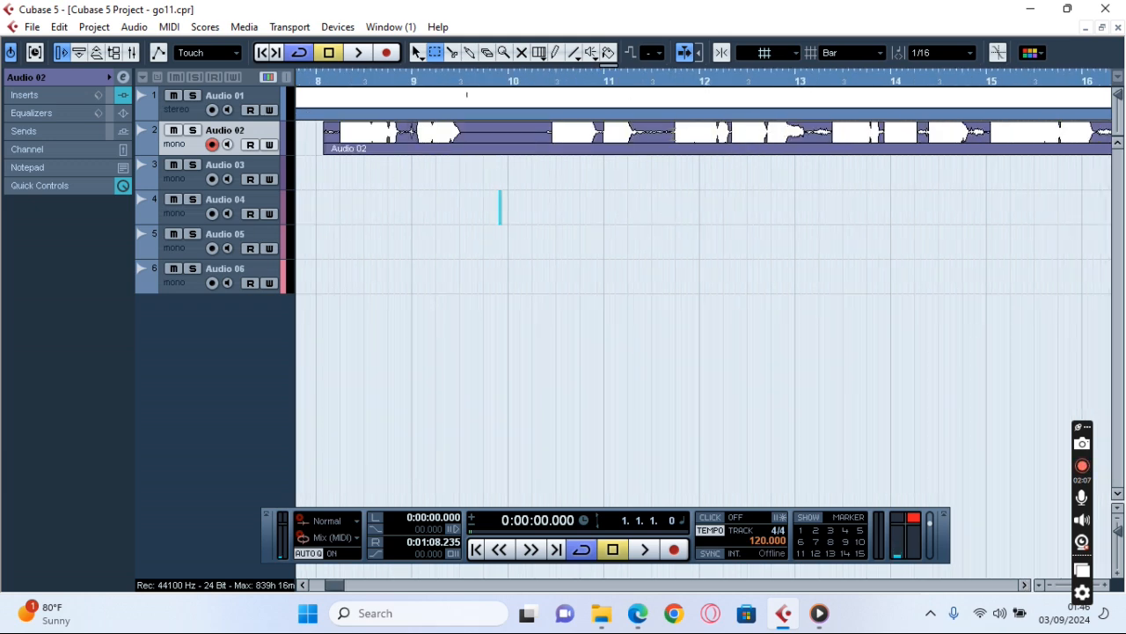
drag(674, 139, 646, 138)
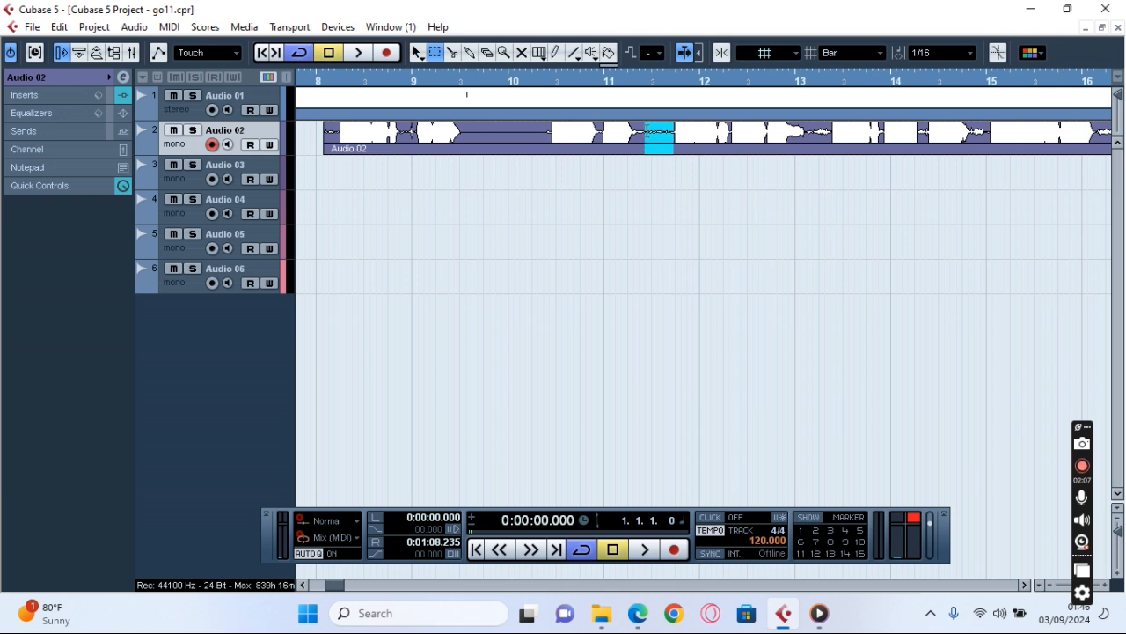
click(133, 27)
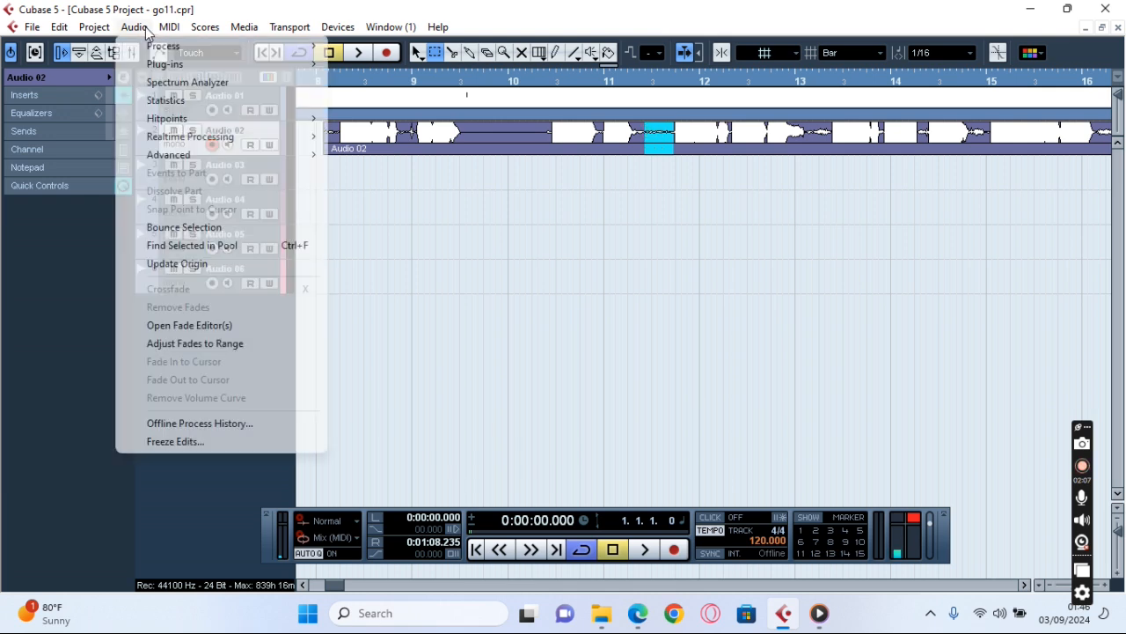
mouse_move(275, 52)
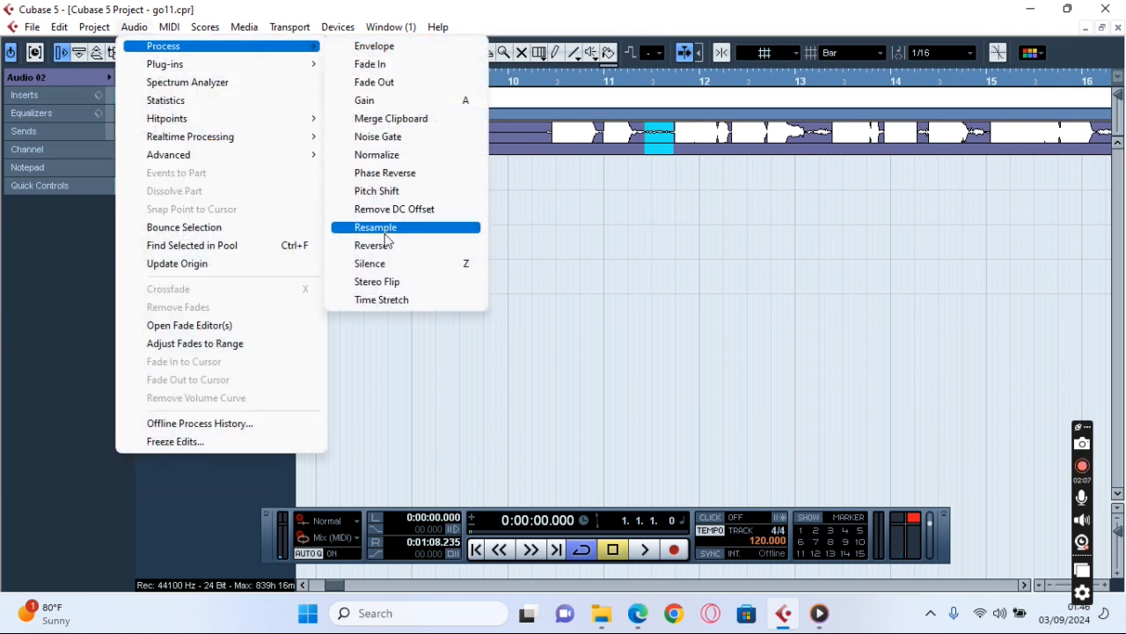
click(378, 263)
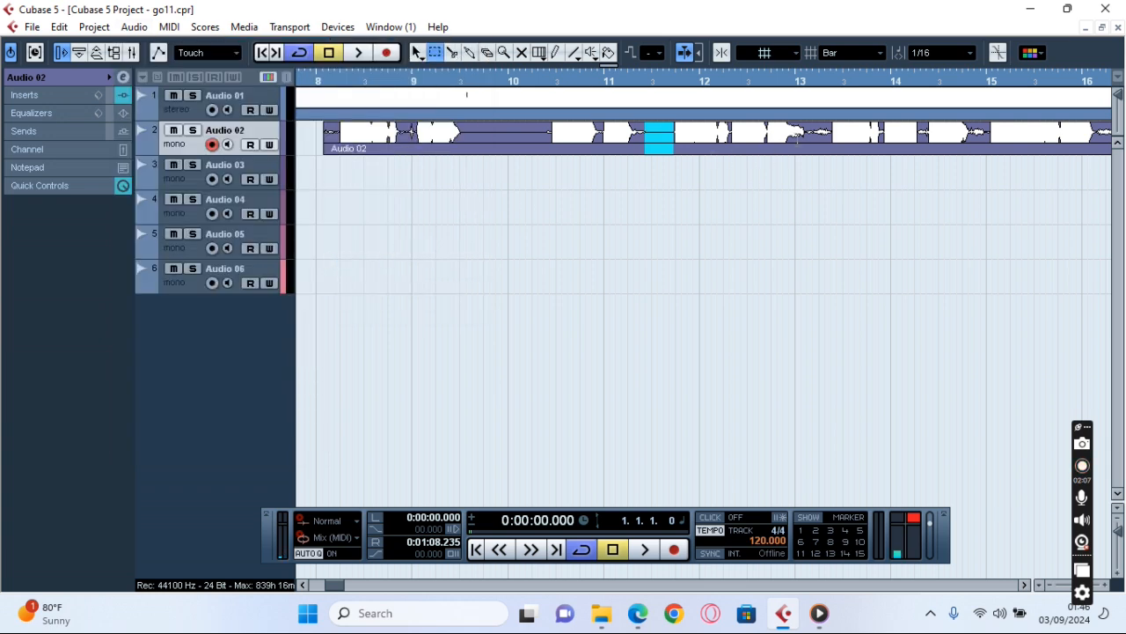
Silence the quiet gap just after the start of bar 13 on Audio 02, and clear the range selection.
drag(836, 134, 808, 133)
click(134, 27)
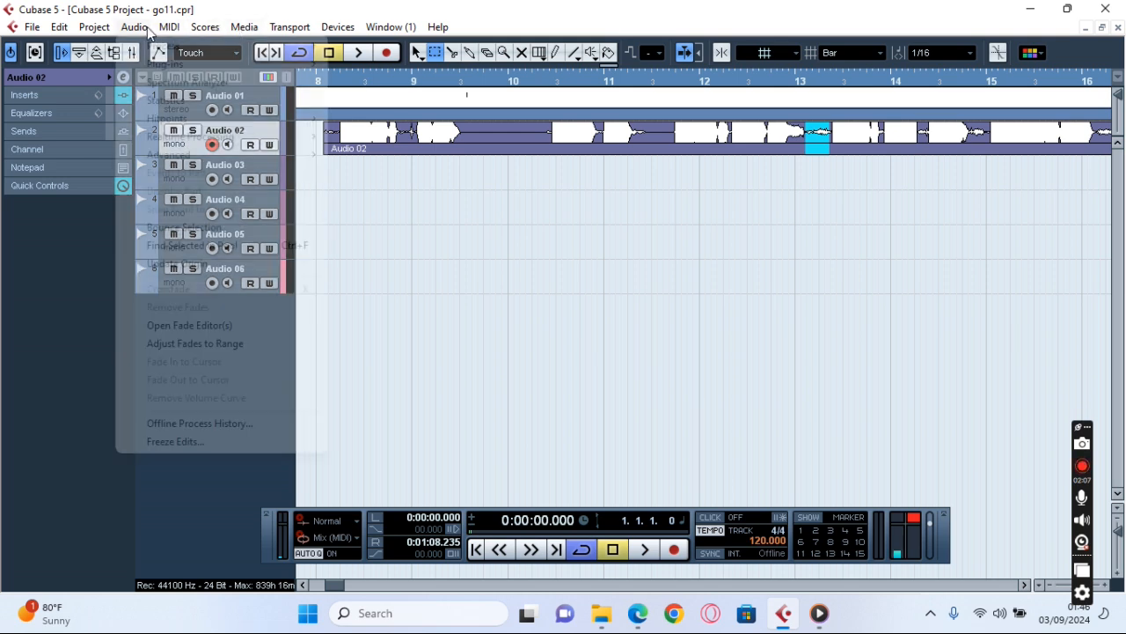
mouse_move(234, 46)
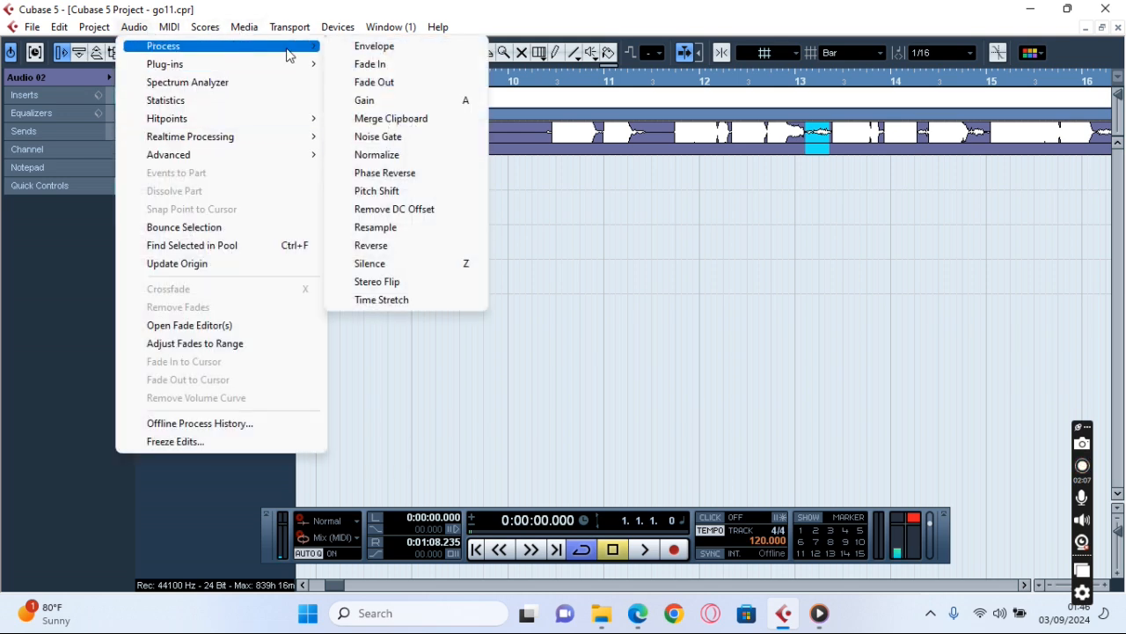
click(417, 263)
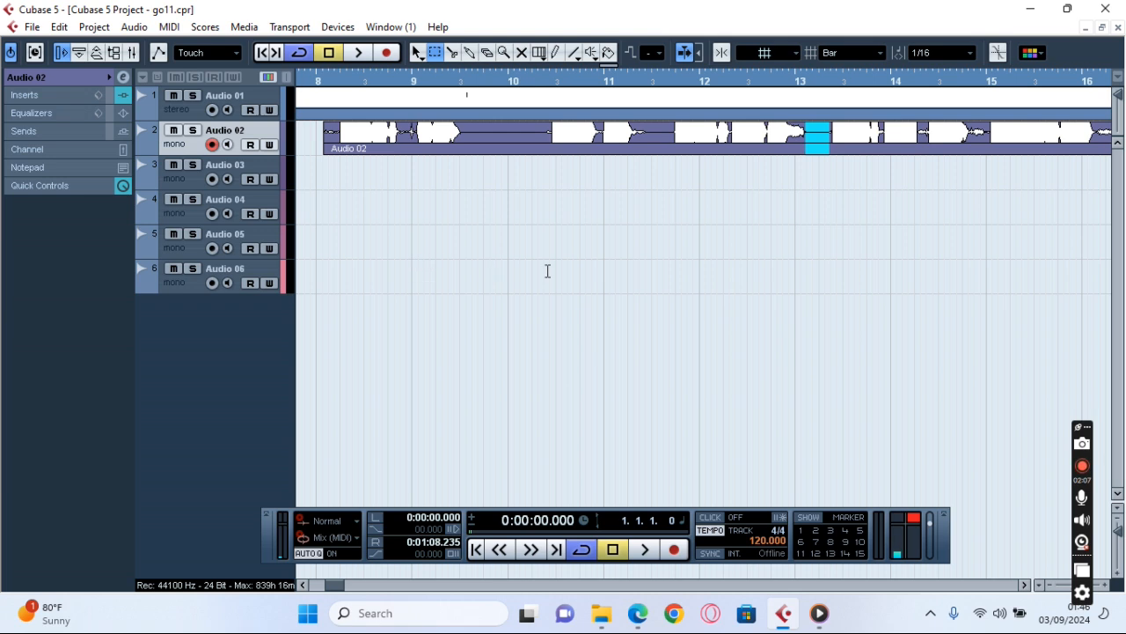
click(900, 264)
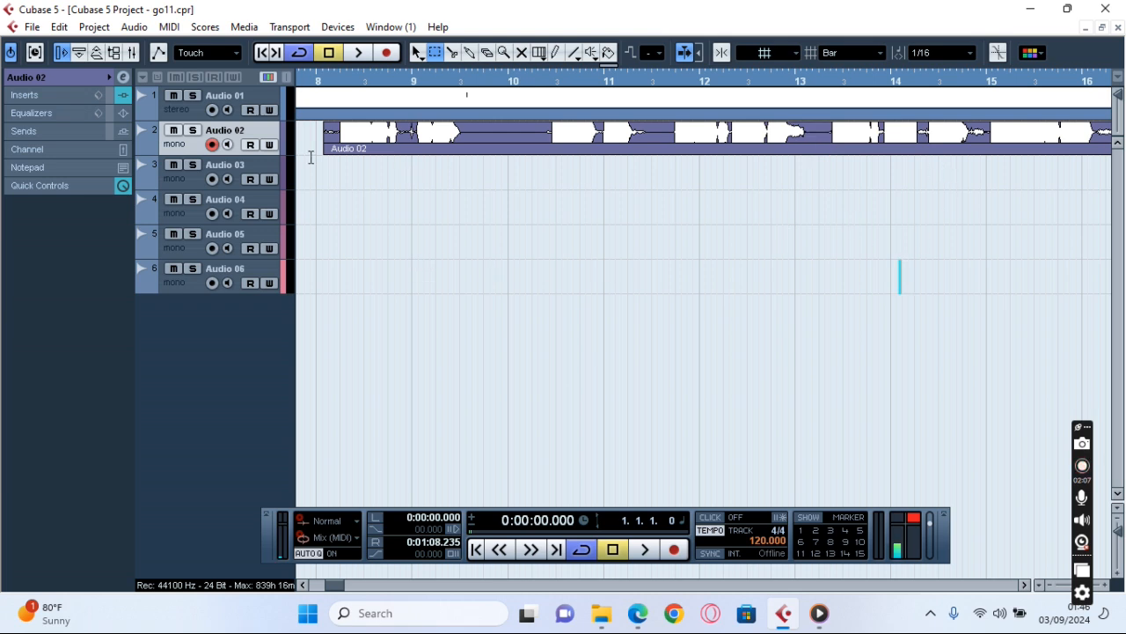
Silence the noise at the very beginning of the Audio 02 clip, before the first vocal phrase.
drag(338, 137, 317, 138)
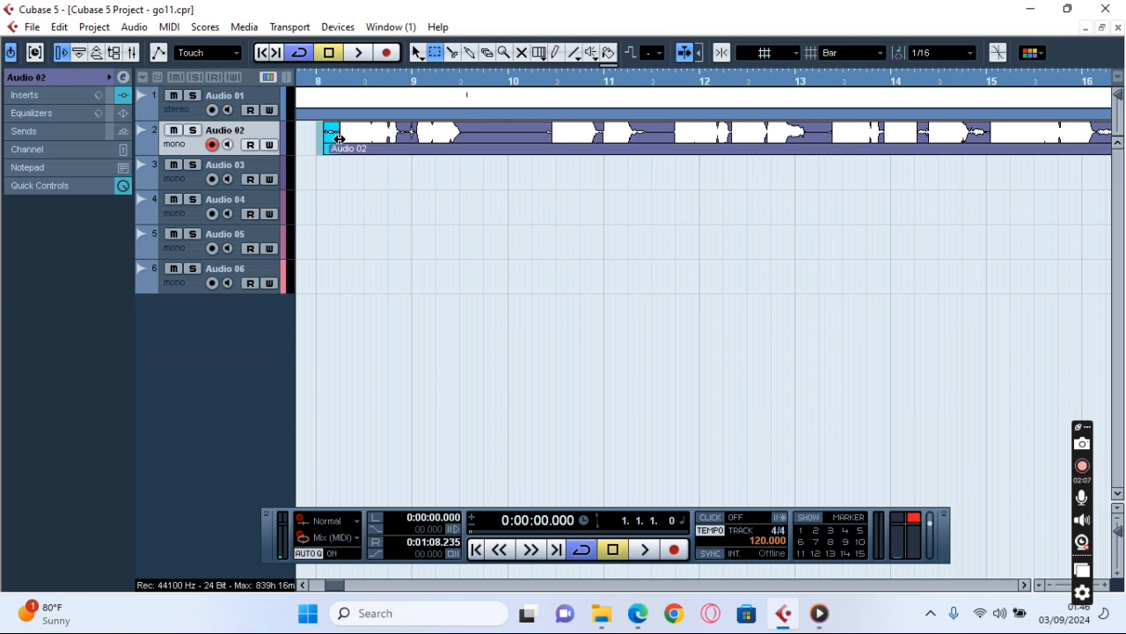
click(134, 26)
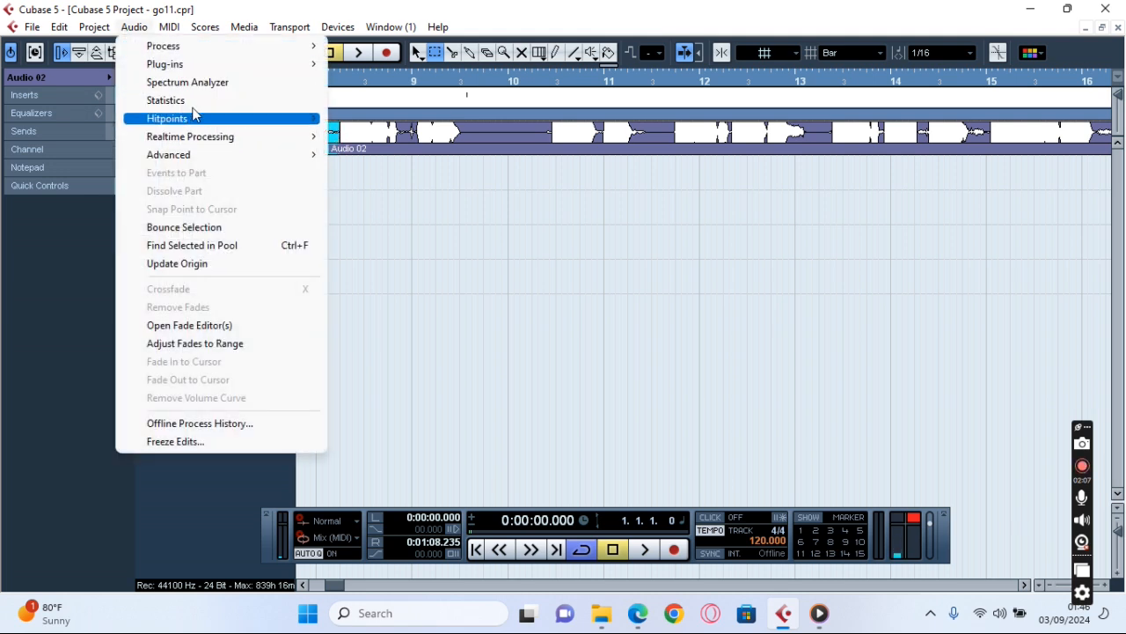
mouse_move(216, 47)
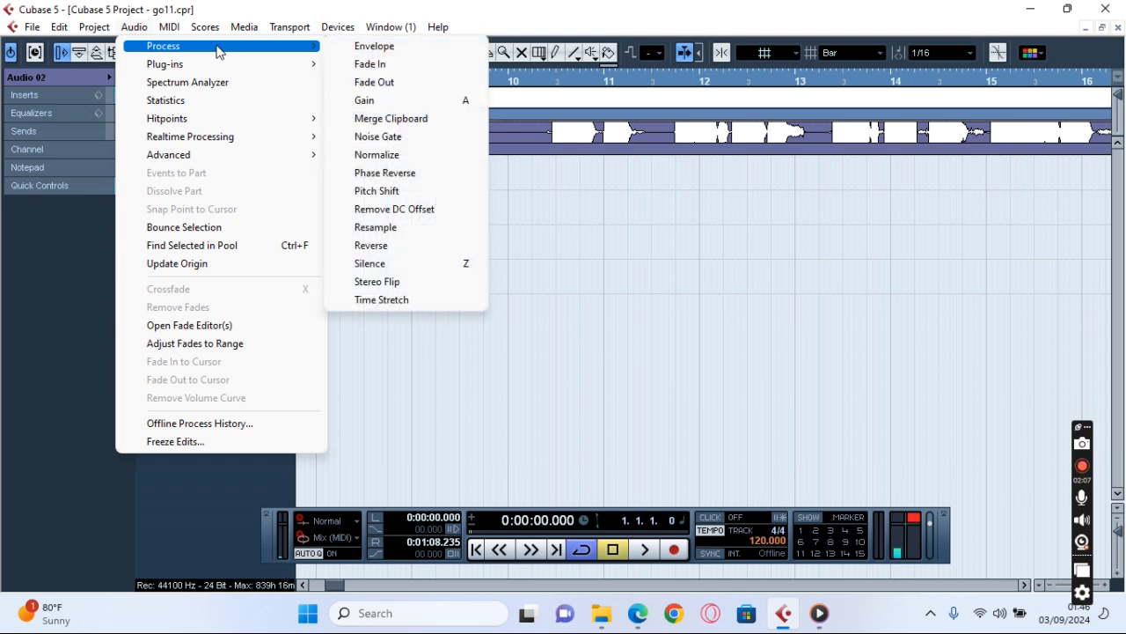
click(412, 264)
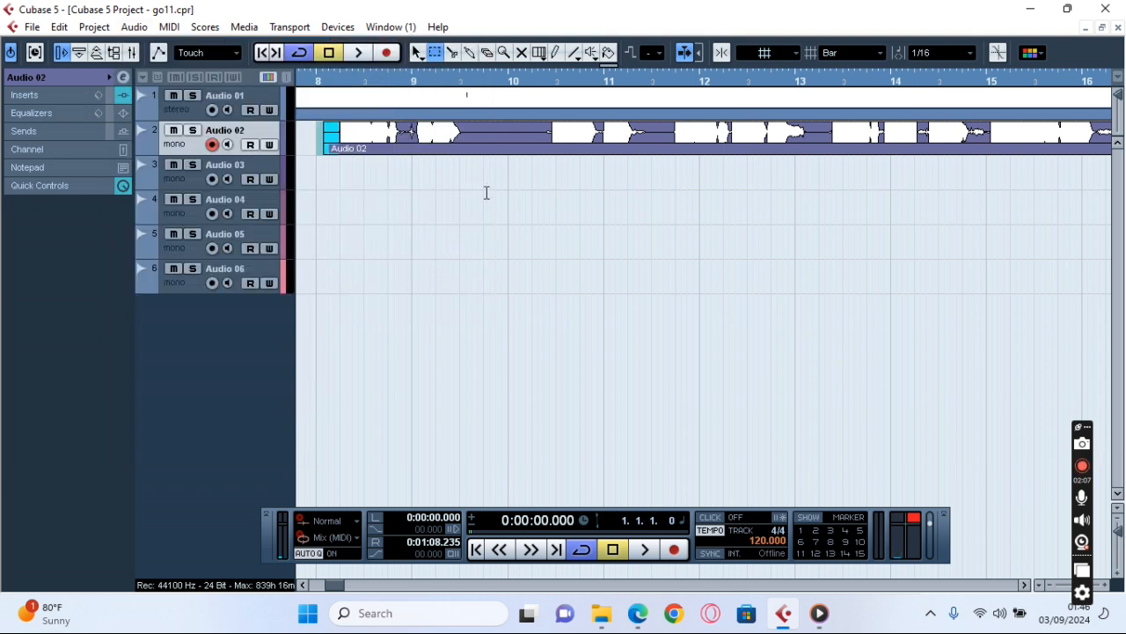
Select the short noisy gap between the two phrases around the start of bar 9 on Audio 02 and silence it.
key(h)
key(h)
key(h)
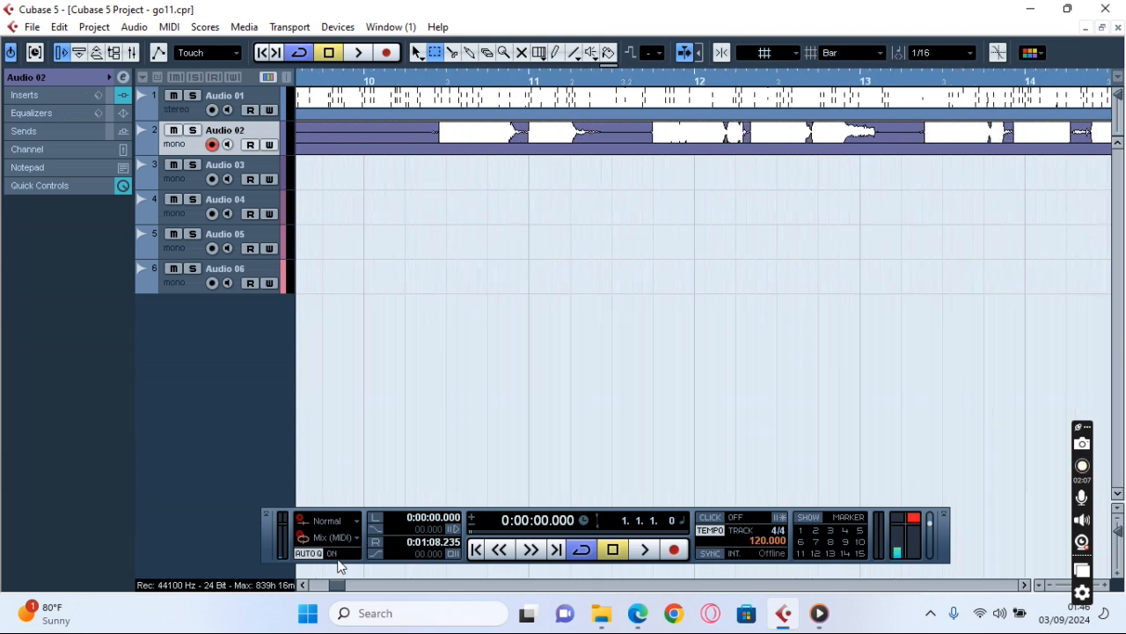
click(304, 584)
click(303, 584)
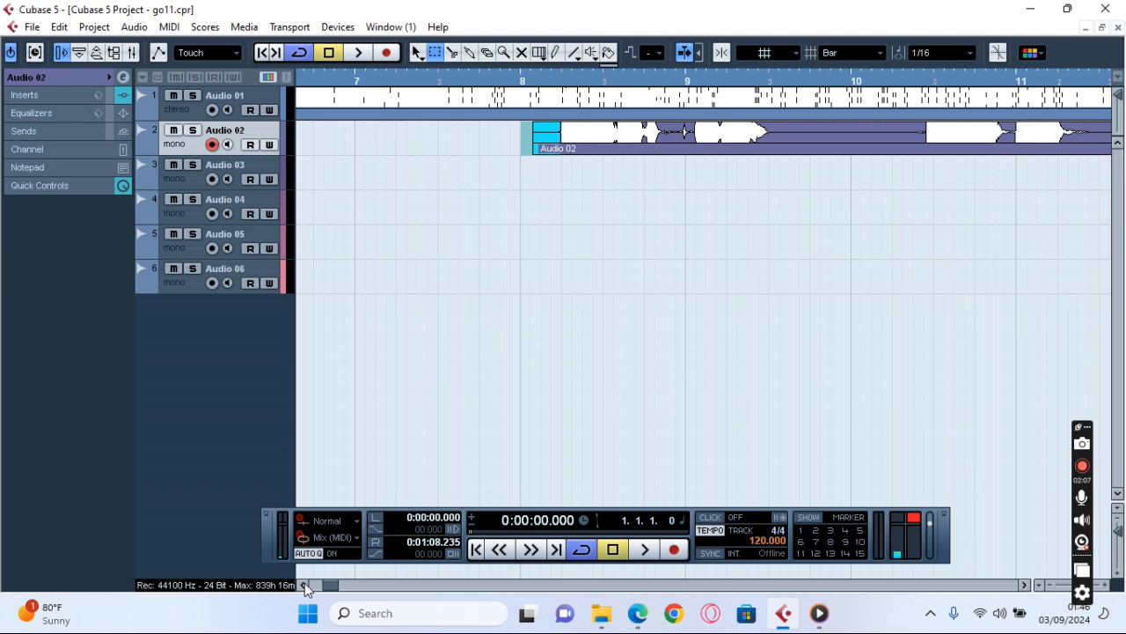
drag(694, 133, 665, 134)
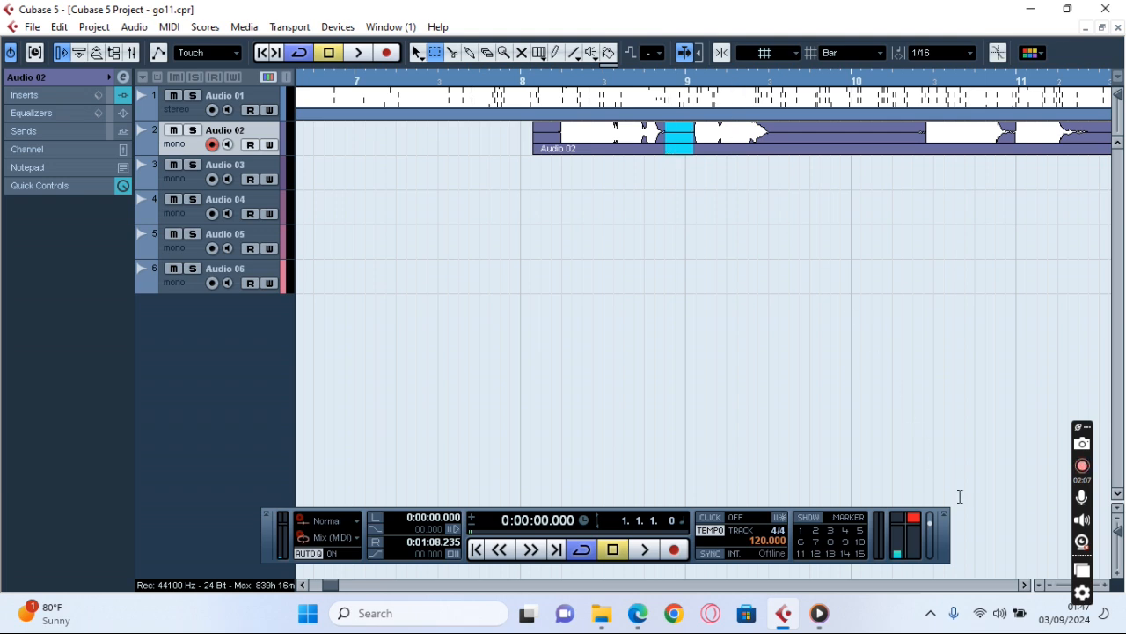
Select the short gap between the two phrases in the first half of bar 14 on Audio 02 and silence it.
click(1025, 585)
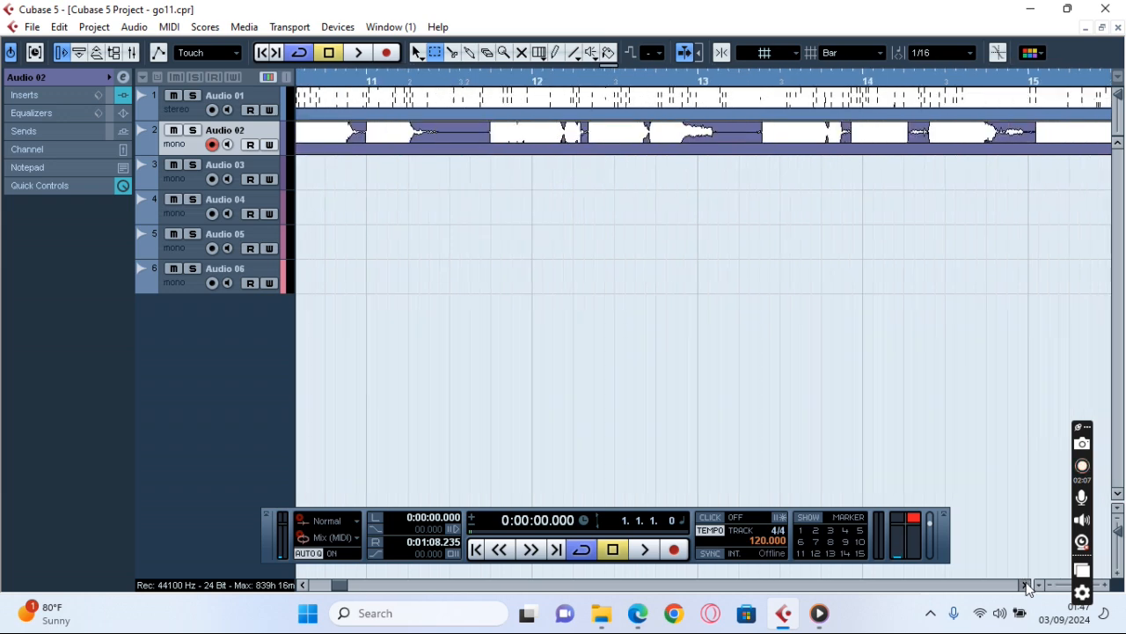
click(1026, 584)
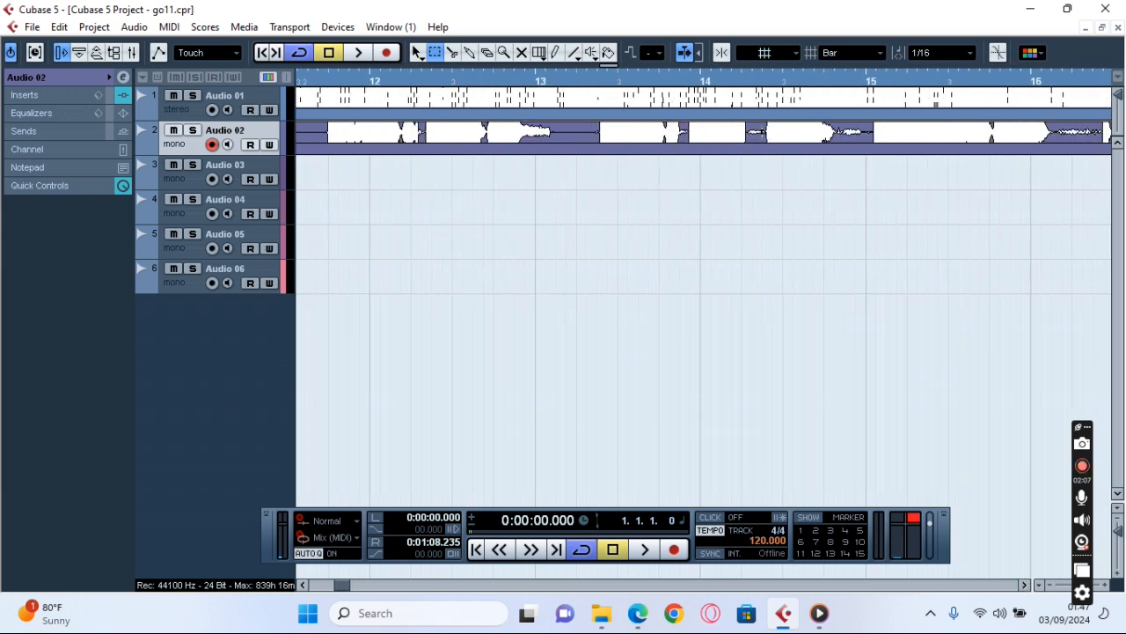
click(756, 132)
click(133, 26)
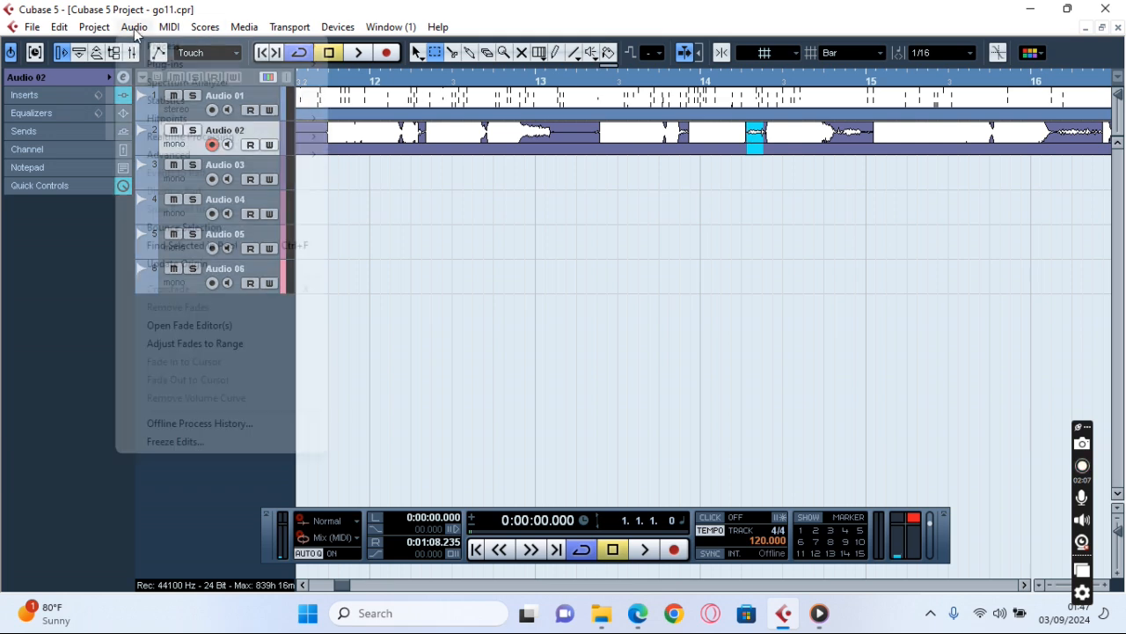
mouse_move(178, 49)
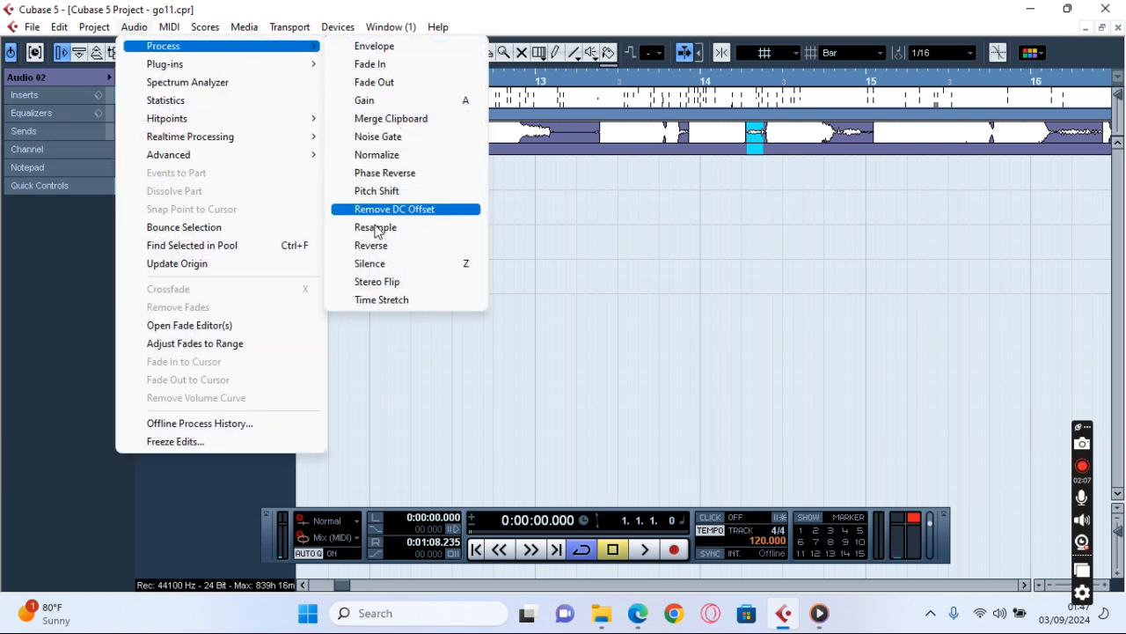
click(385, 264)
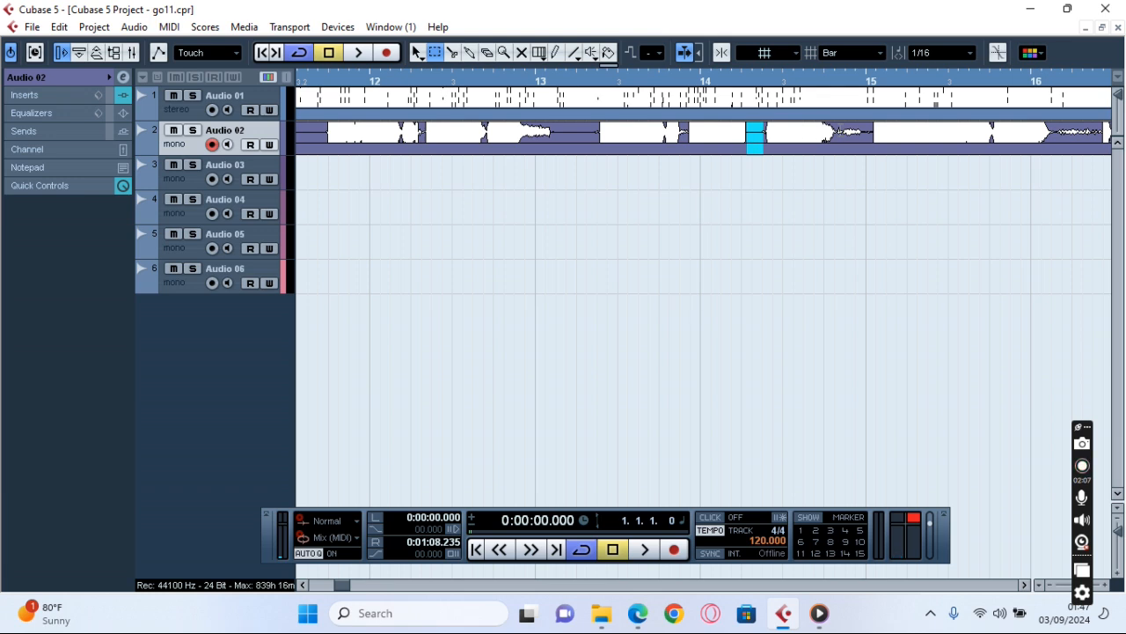
Silence the noise at the end of bar 14 on Audio 02, just before the phrase beginning at bar 15.
drag(872, 132, 840, 132)
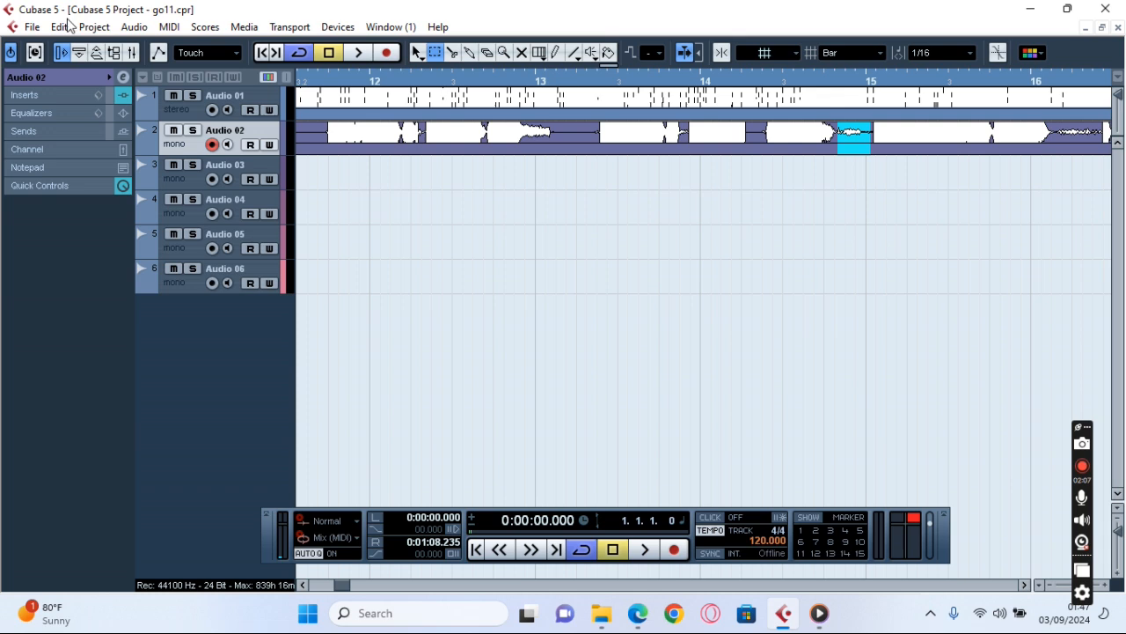
click(132, 28)
mouse_move(151, 45)
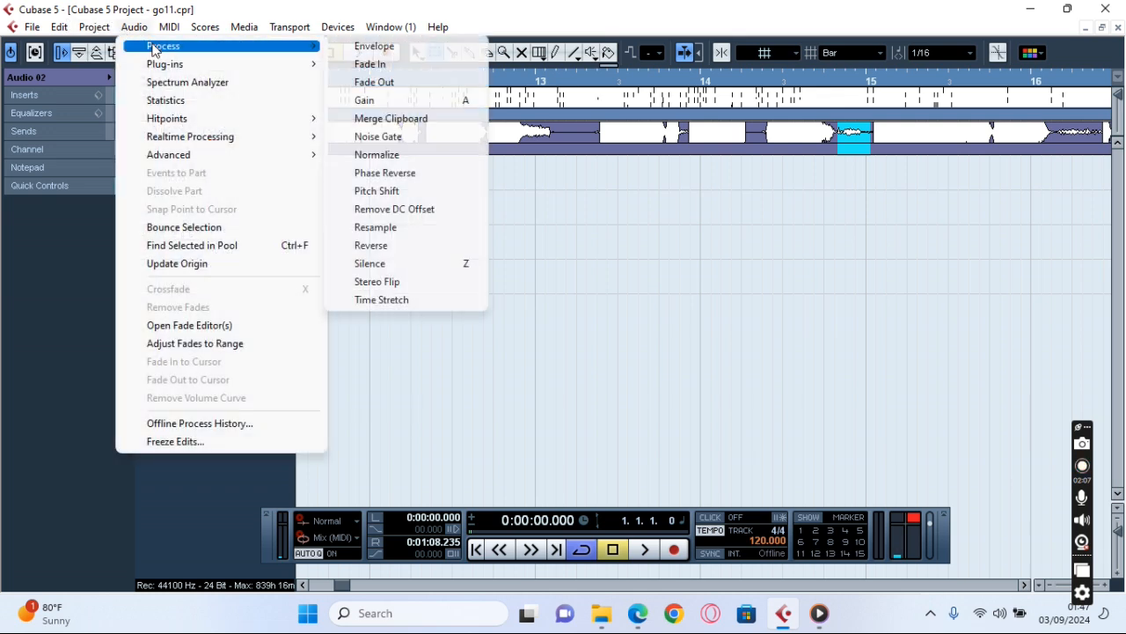
click(396, 263)
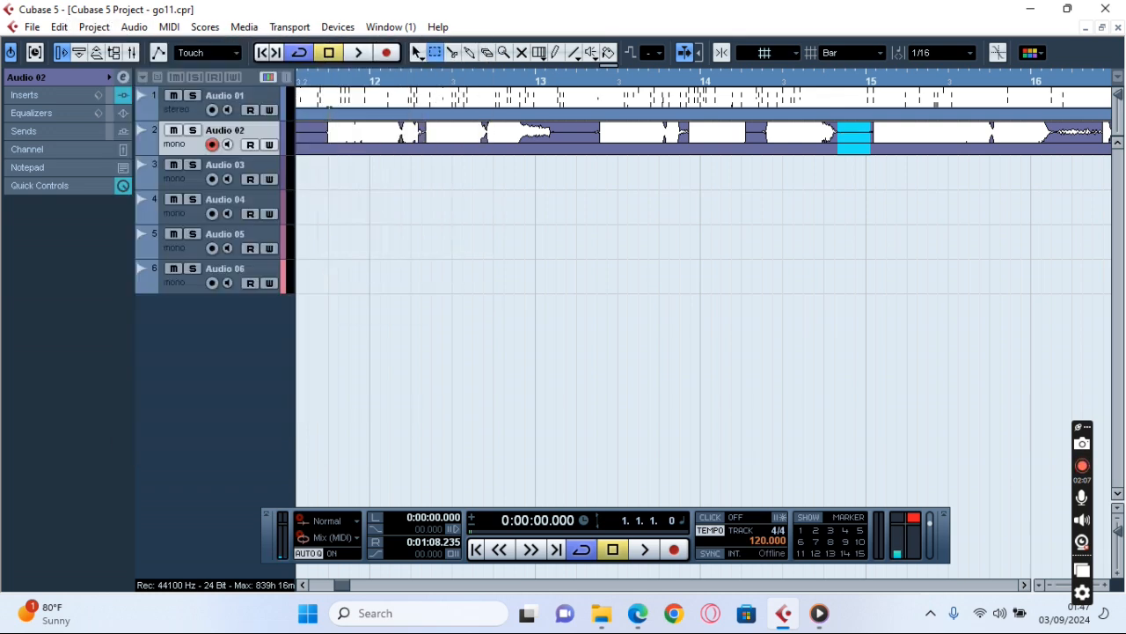
Apply Silence to the selected range at the end of bar 14 on Audio 02, up to the phrase starting at bar 15.
click(142, 29)
mouse_move(159, 48)
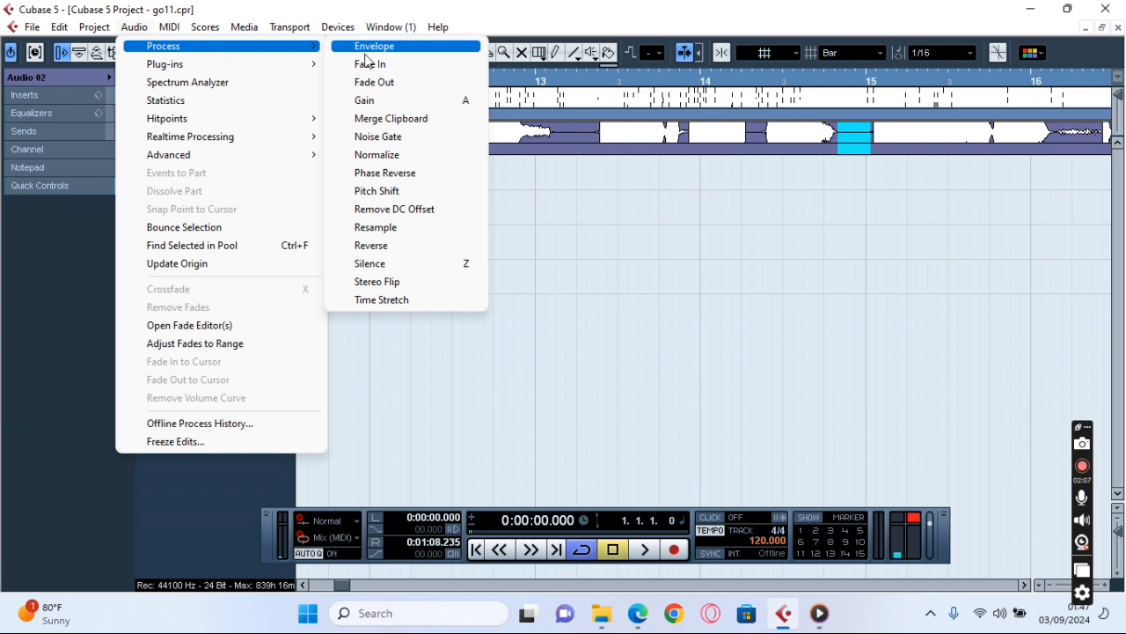
click(389, 264)
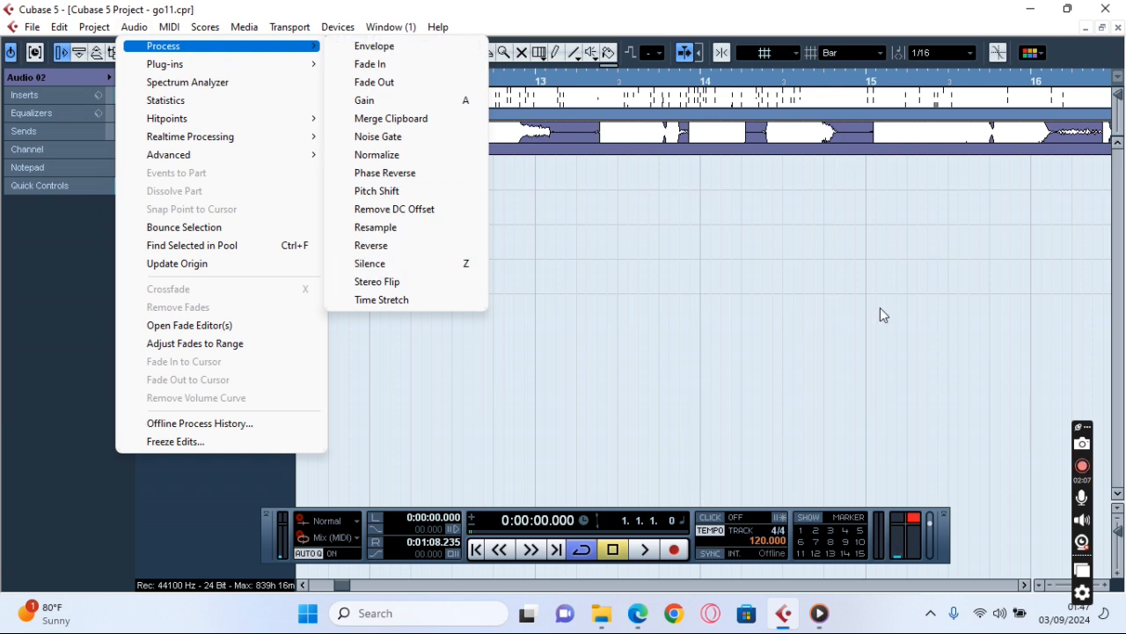
Select the noisy gap between the two phrases in the first half of bar 16 on Audio 02 and silence it.
click(1026, 585)
click(1026, 585)
click(1027, 586)
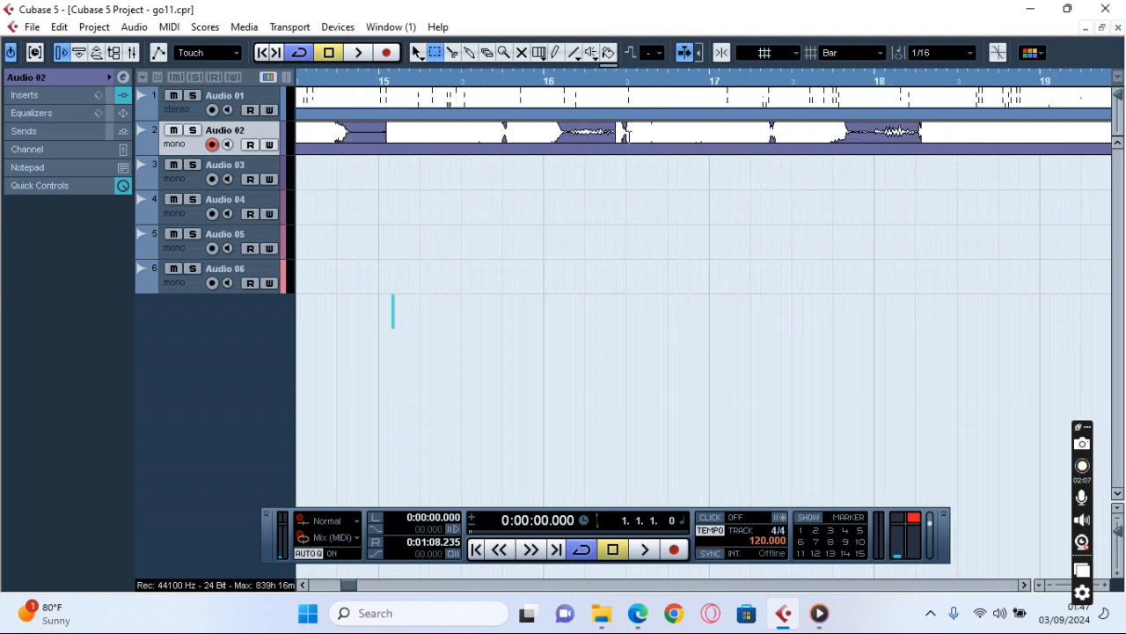
drag(614, 138, 565, 138)
click(134, 26)
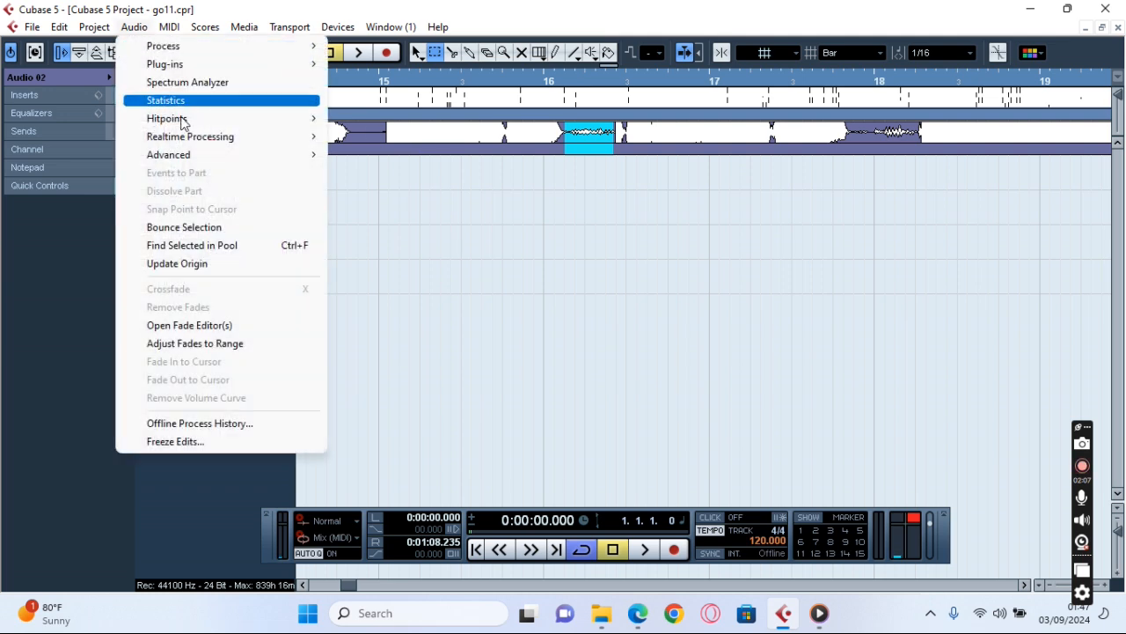
mouse_move(292, 50)
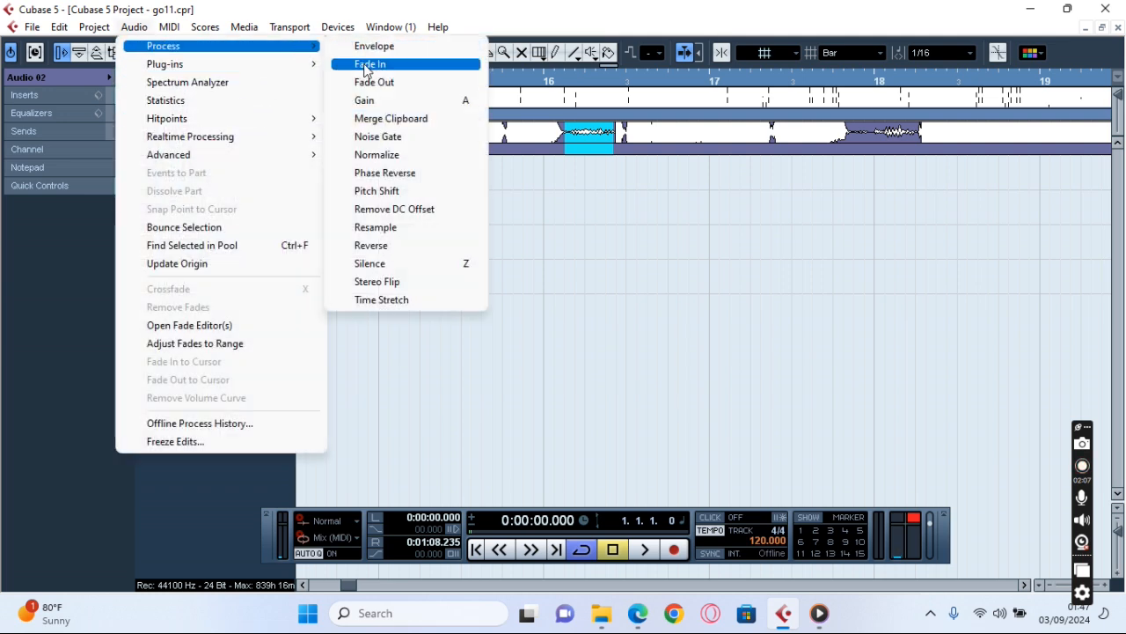
click(410, 262)
Select the noisy gap from the end of bar 17 into early bar 18 on Audio 02 and silence it.
drag(920, 138, 854, 139)
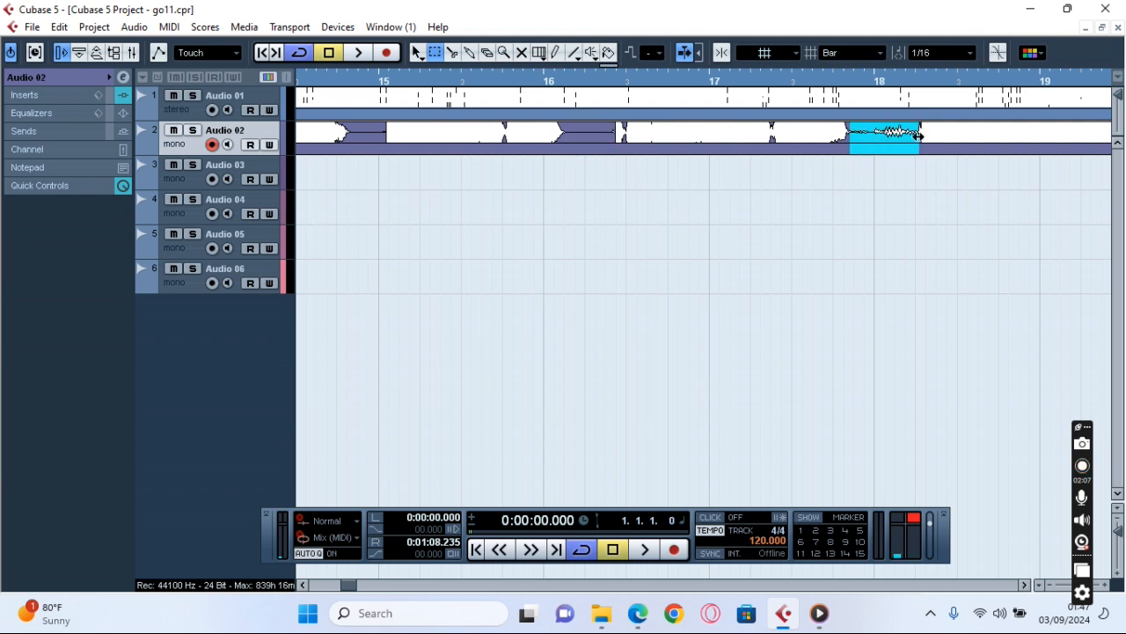
click(132, 28)
mouse_move(277, 51)
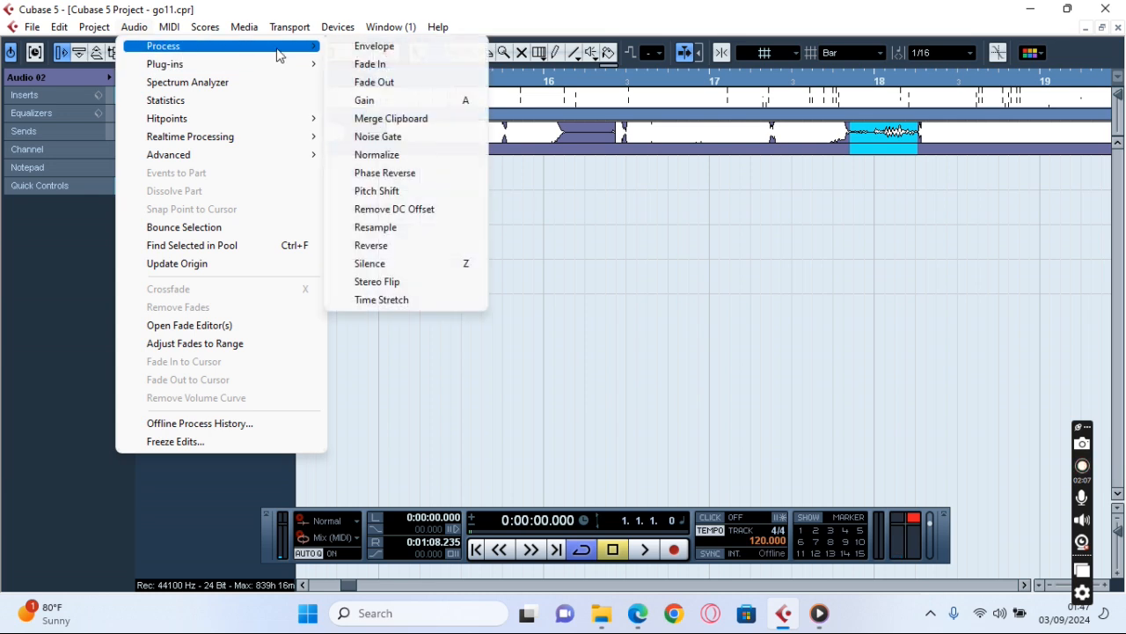
click(384, 264)
Select the Audio 01 track and play the project from late bar 14 to check the silenced gaps against the whole clip.
click(266, 98)
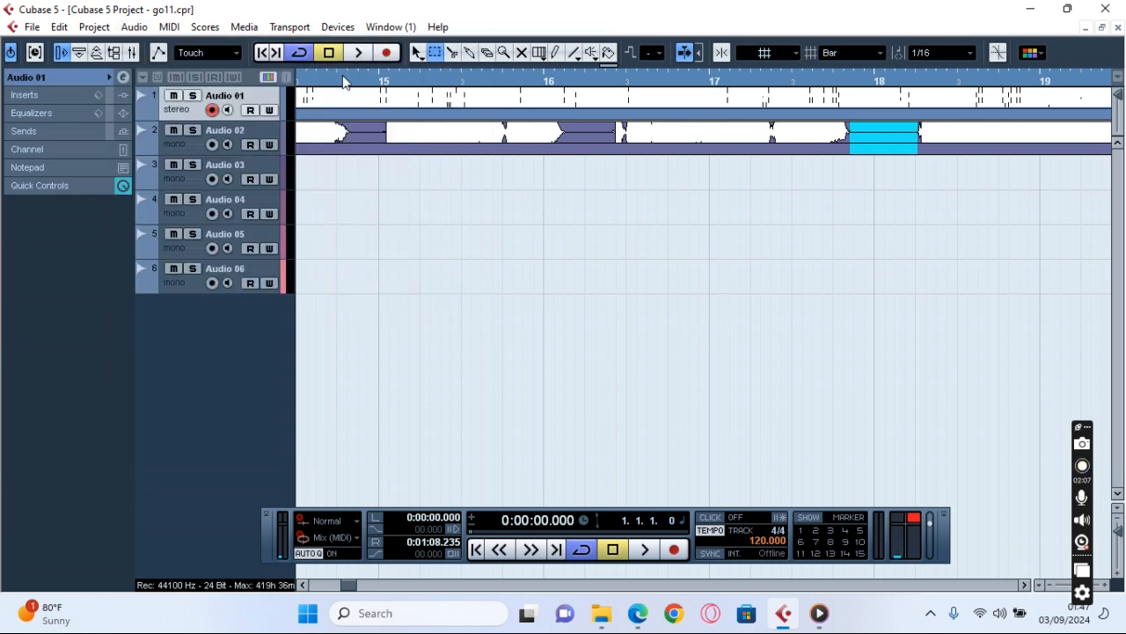
click(342, 80)
click(357, 53)
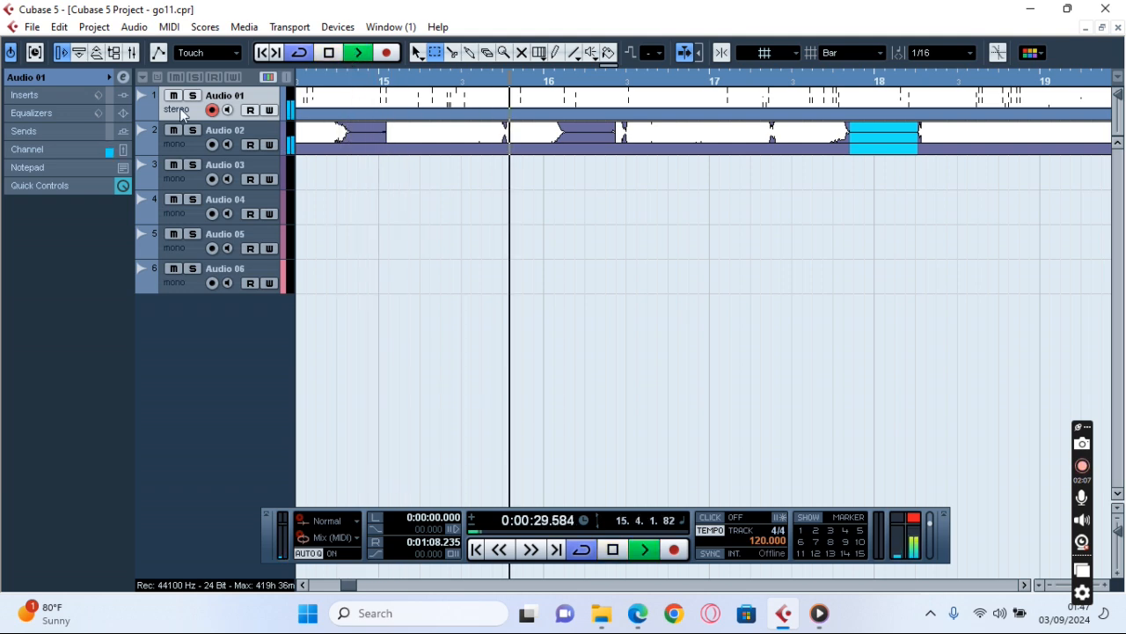
key(g)
key(g)
key(g)
key(g)
key(g)
key(g)
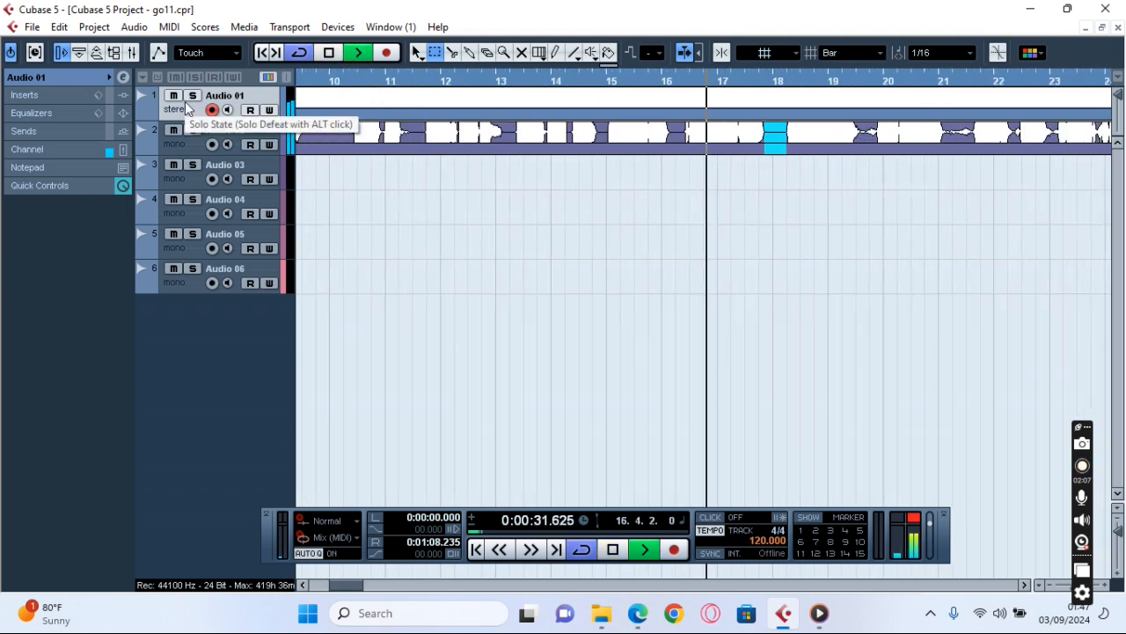
key(g)
key(g)
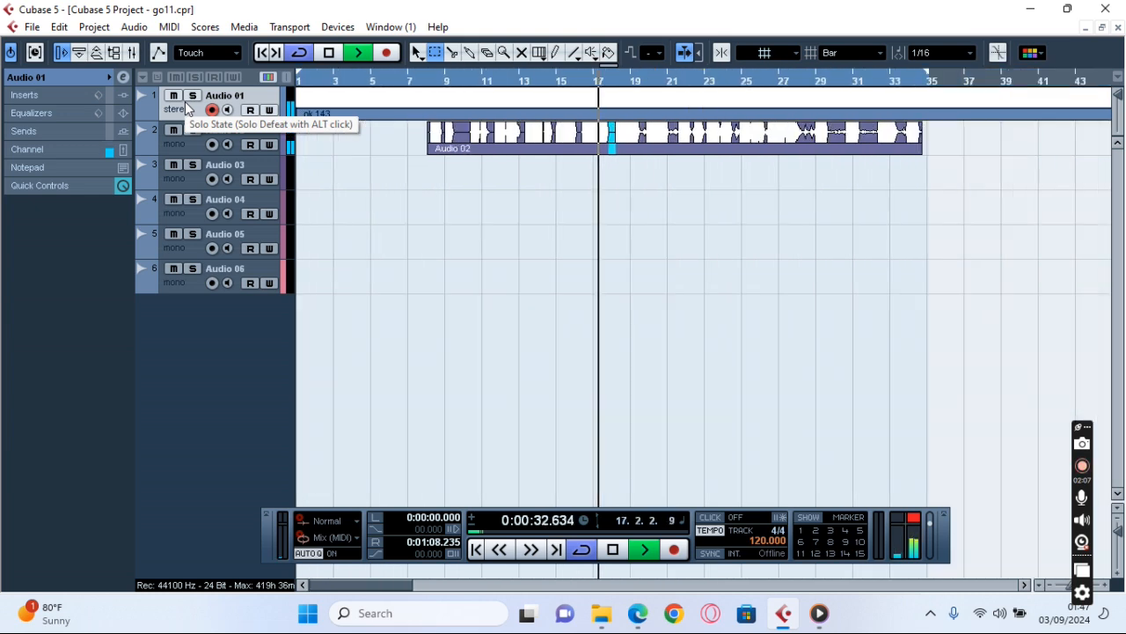
Play the cleaned vocal from the start of the Audio 02 clip, muting the Audio 01 track before stopping playback.
click(426, 85)
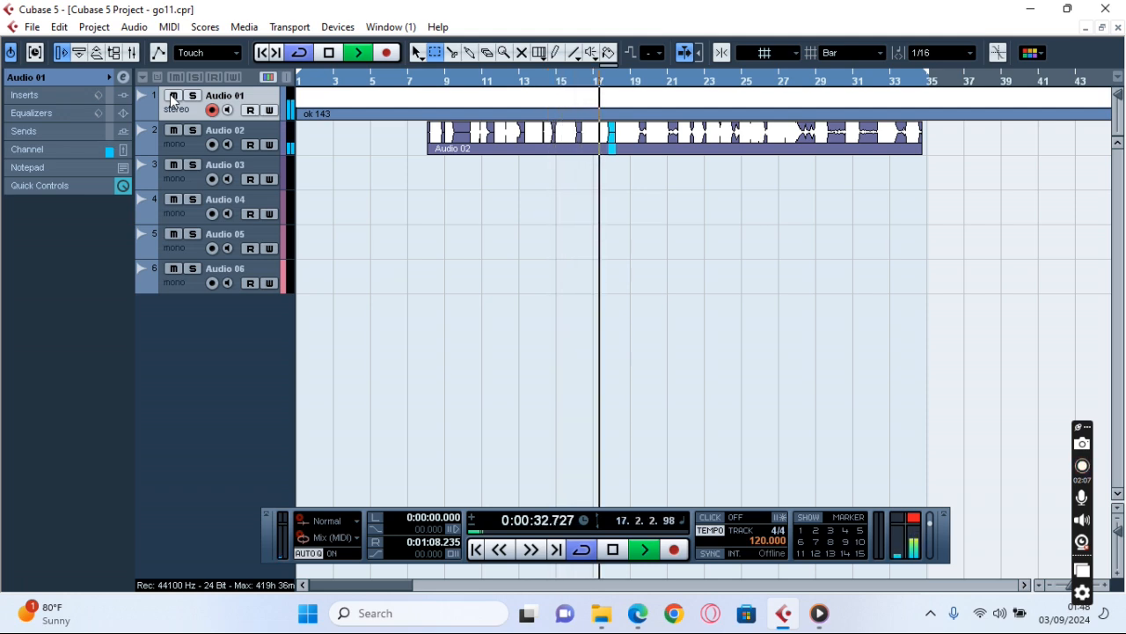
click(327, 54)
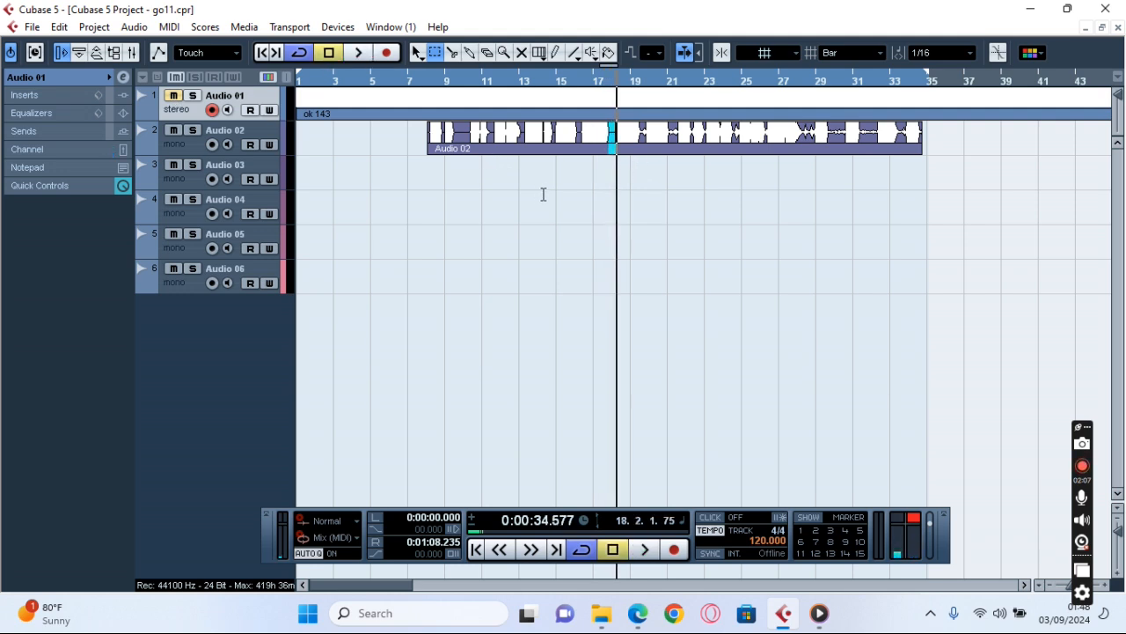
key(h)
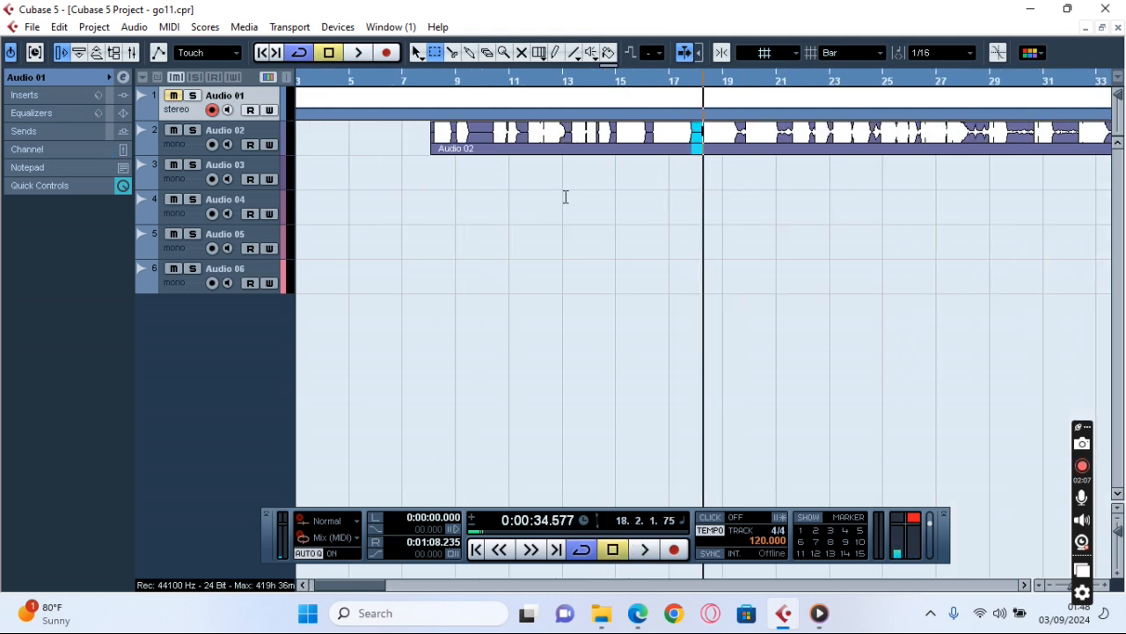